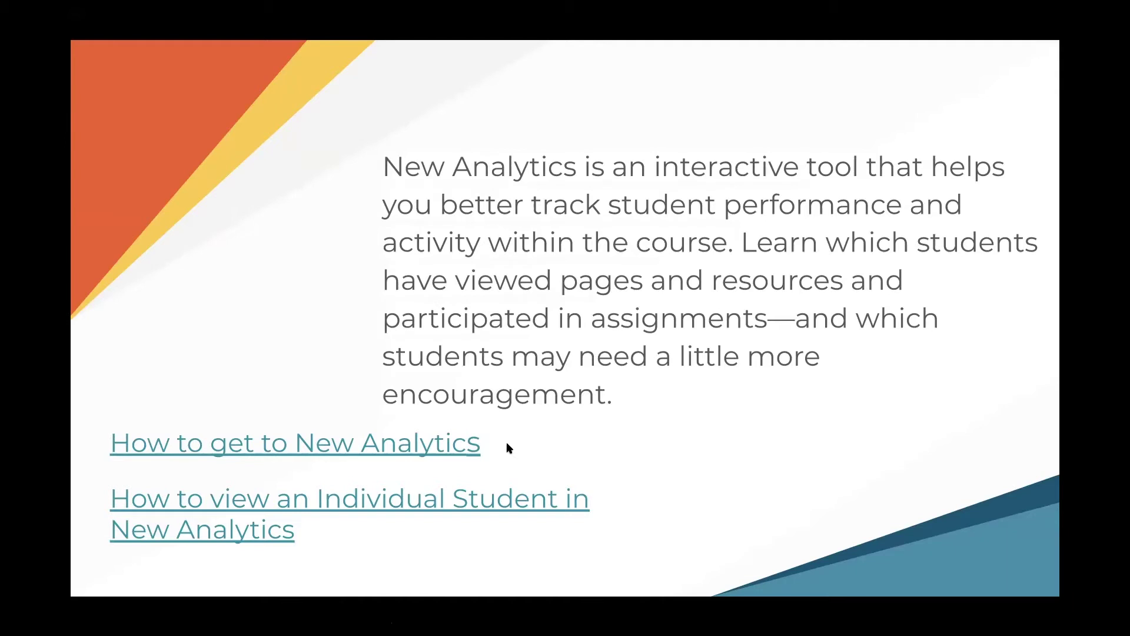
# - Read the 'How do I view Course Analytics?' Community guide, then go back to the ETS Focused Support slides
pyautogui.click(458, 438)
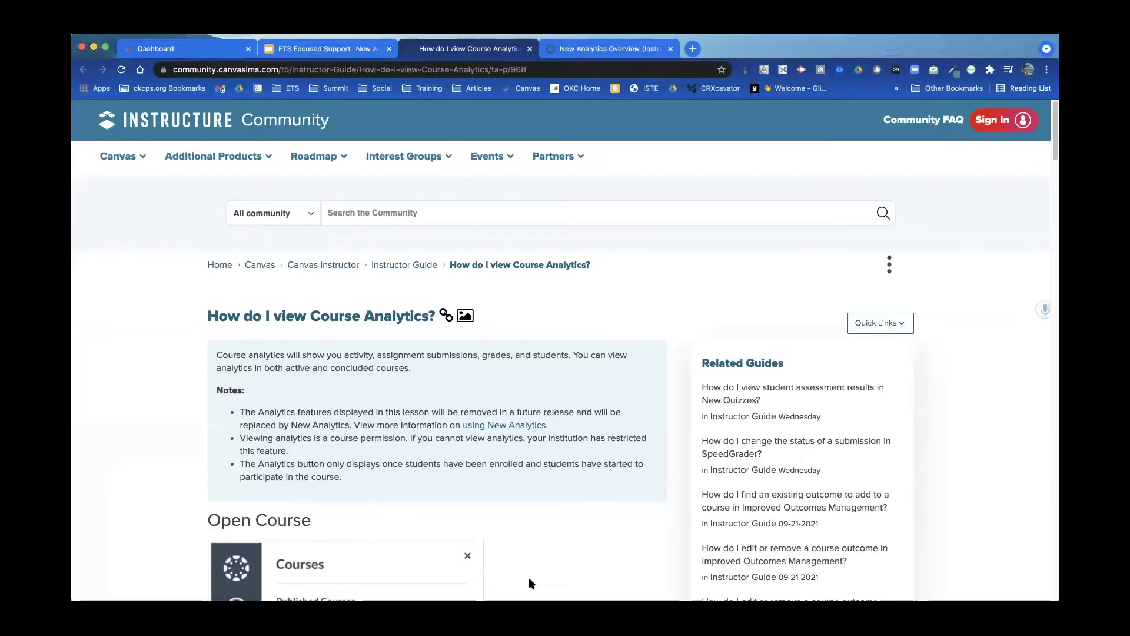
pyautogui.scroll(-4, 548, 530)
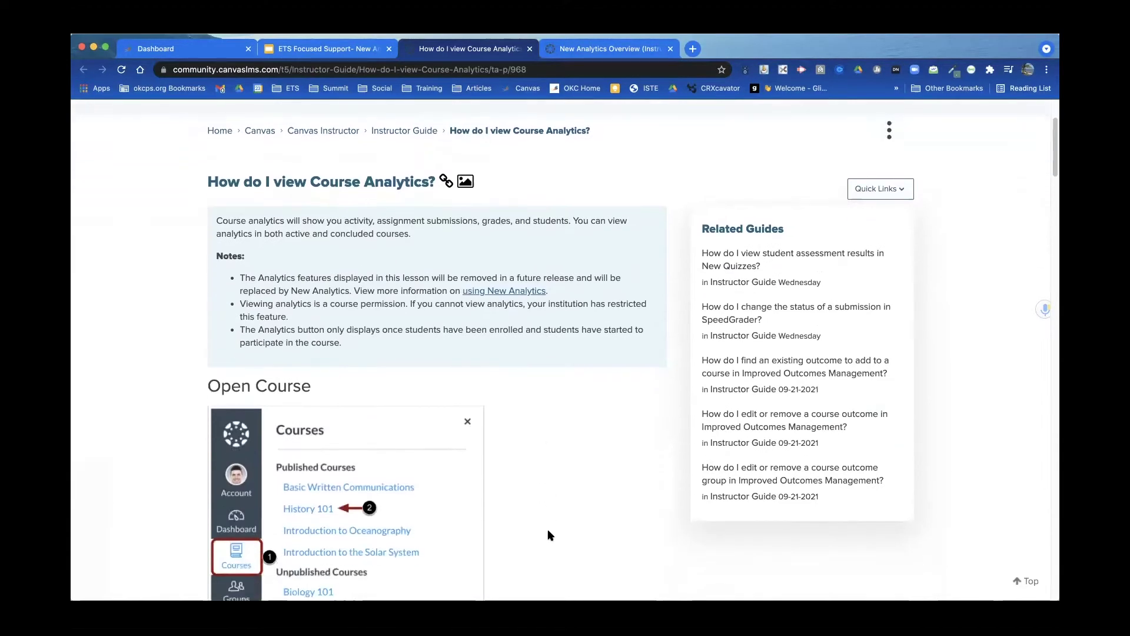
pyautogui.scroll(-5, 549, 534)
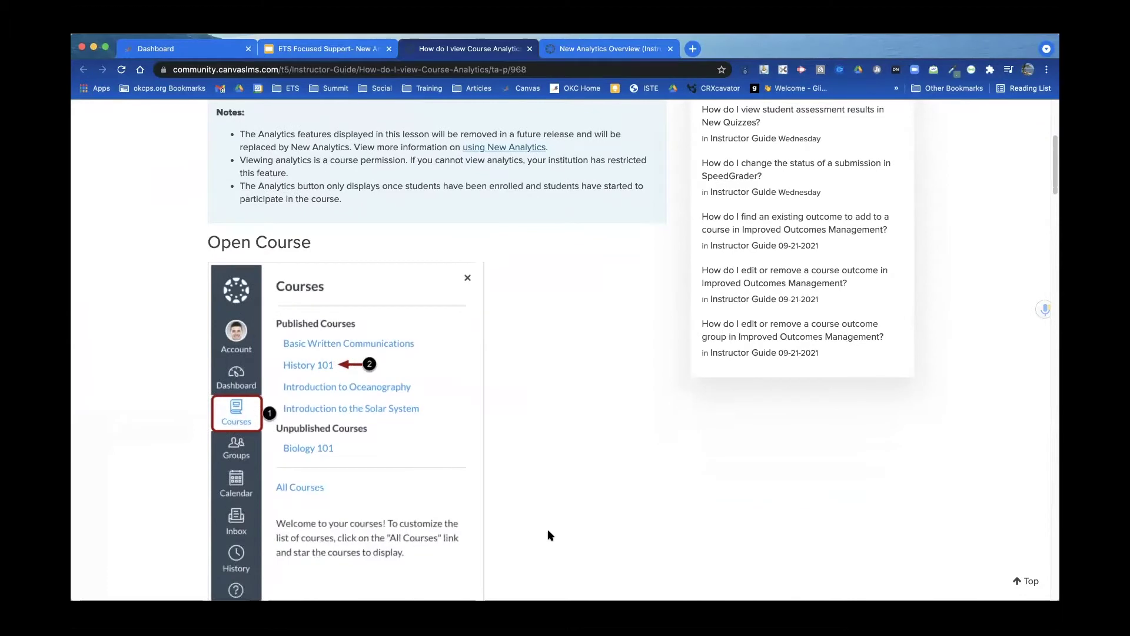
pyautogui.scroll(-4, 549, 534)
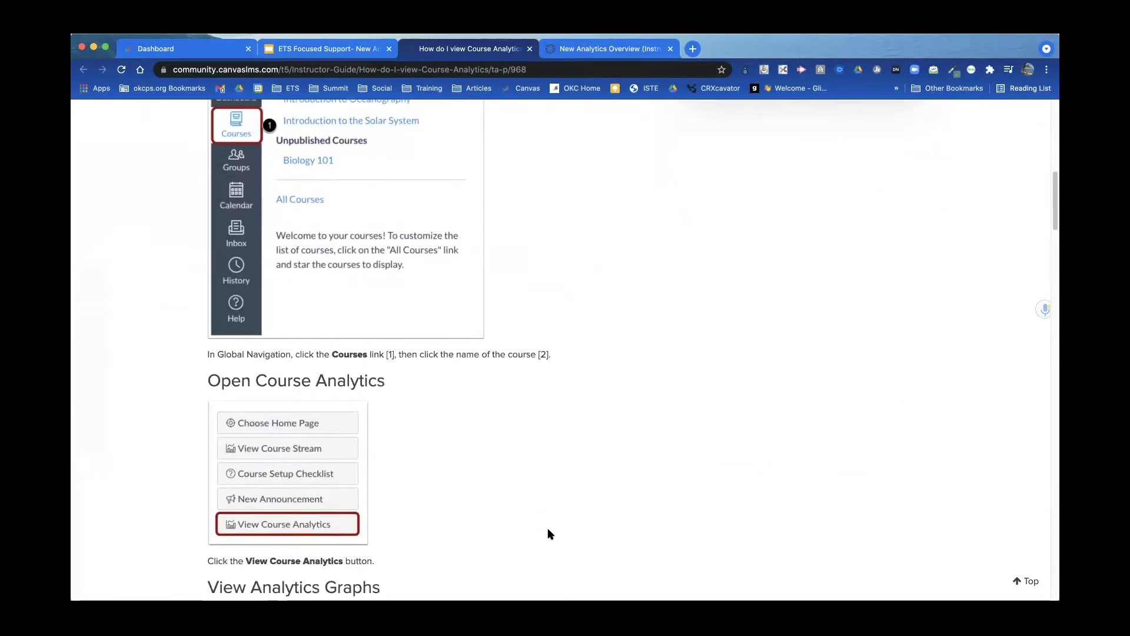
pyautogui.scroll(-3, 549, 533)
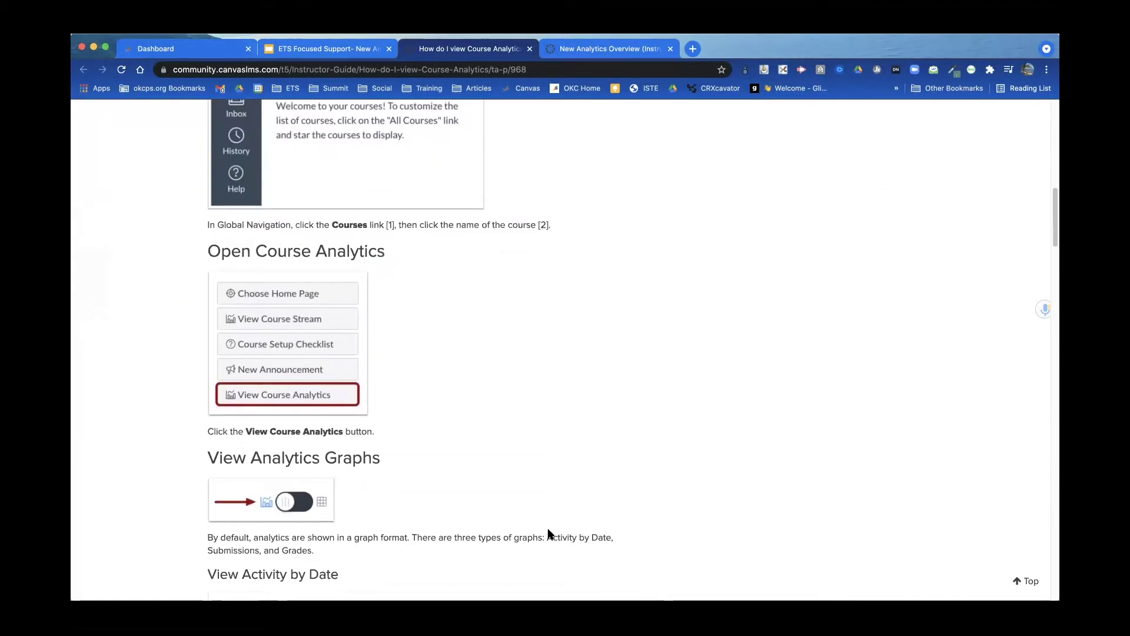
pyautogui.scroll(-3, 548, 531)
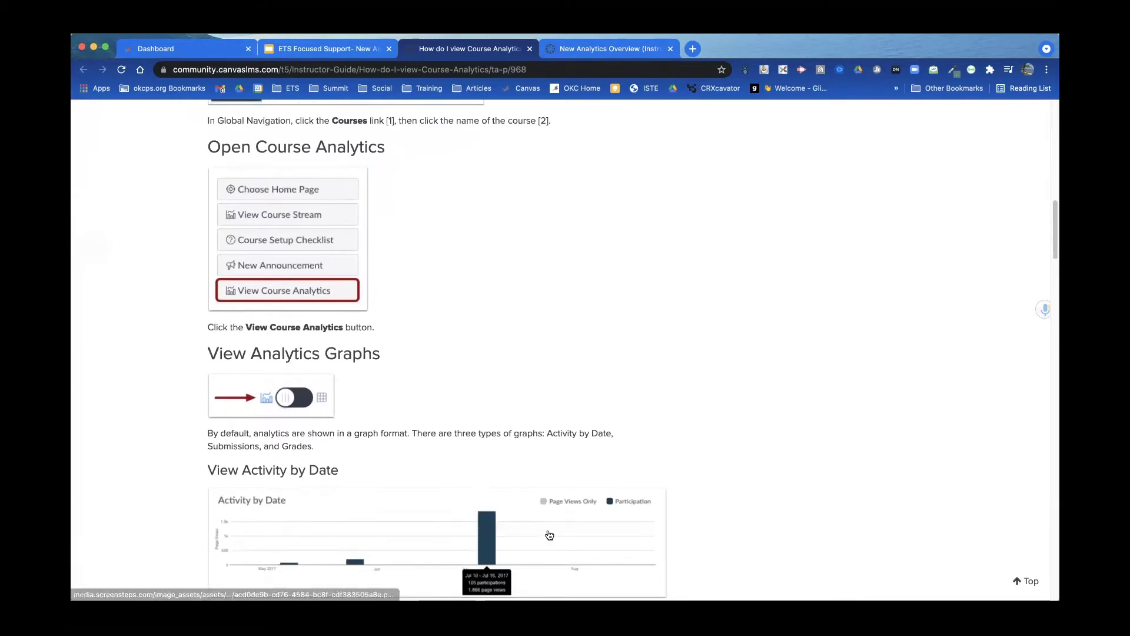
pyautogui.scroll(-3, 548, 531)
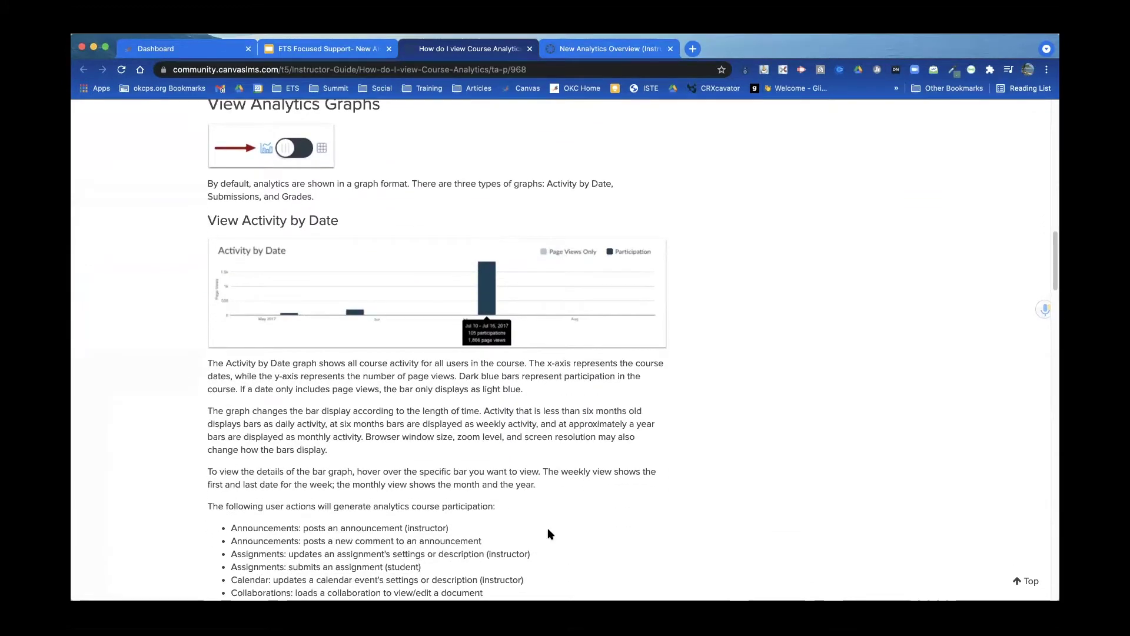
pyautogui.scroll(-1, 548, 534)
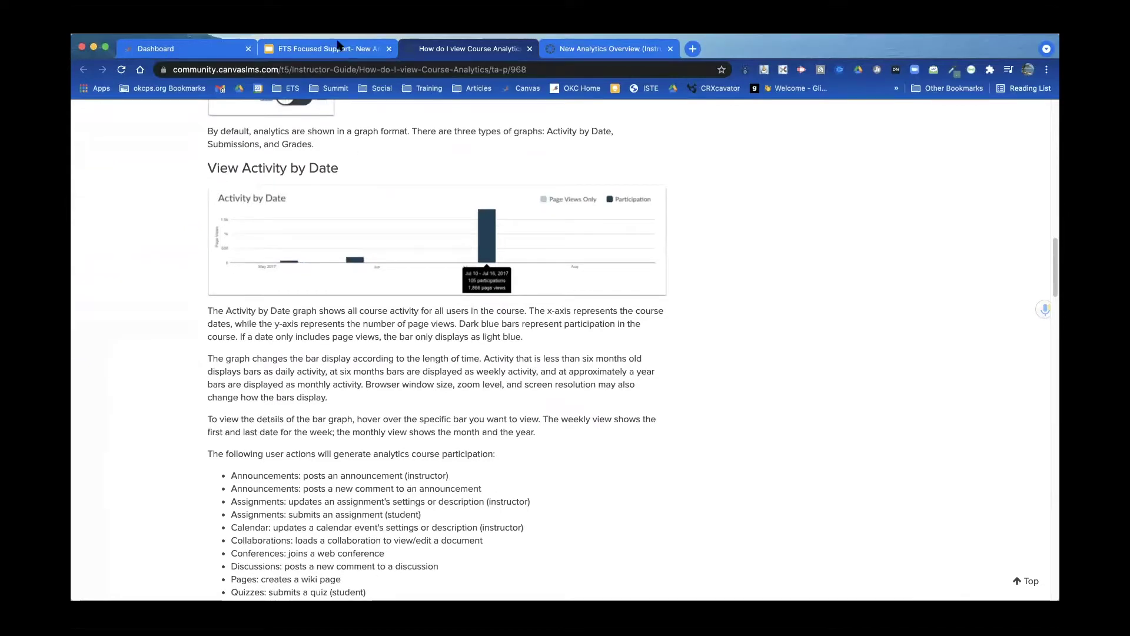
pyautogui.click(338, 47)
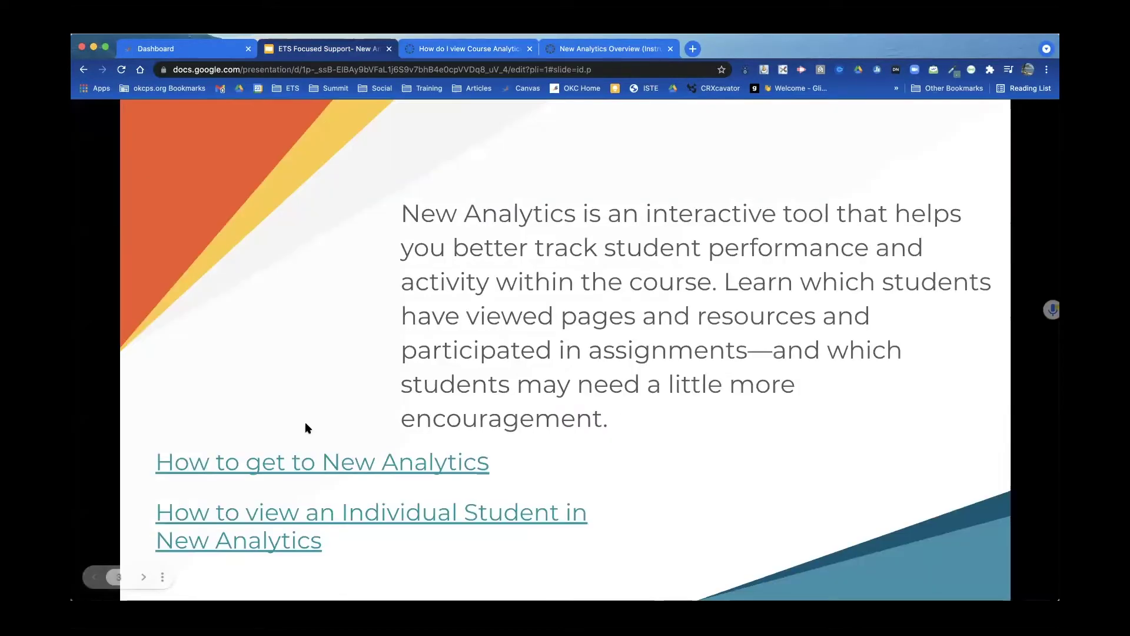
# - Skim the Community guide on viewing an individual student in New Analytics, then return to the slides
pyautogui.click(298, 518)
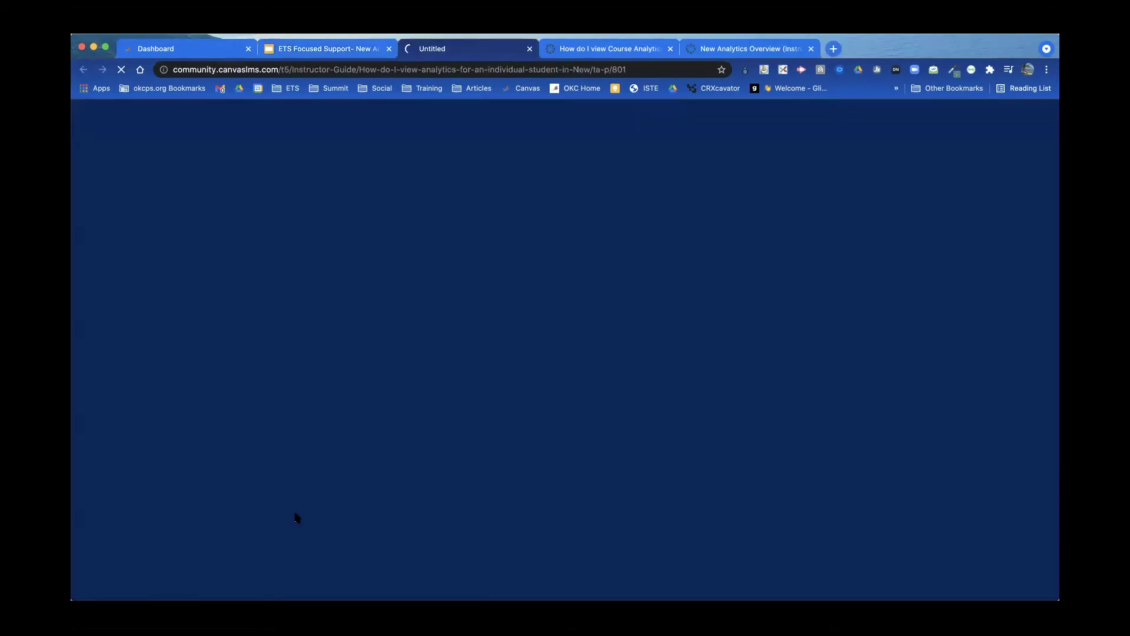
pyautogui.scroll(-5, 387, 519)
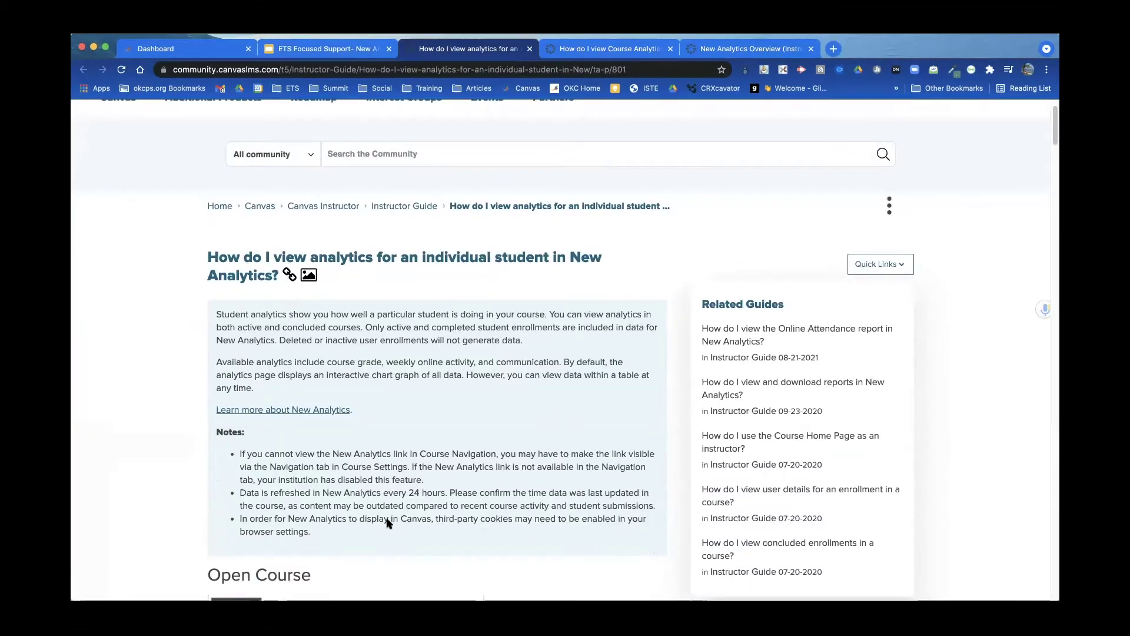
pyautogui.scroll(-5, 388, 523)
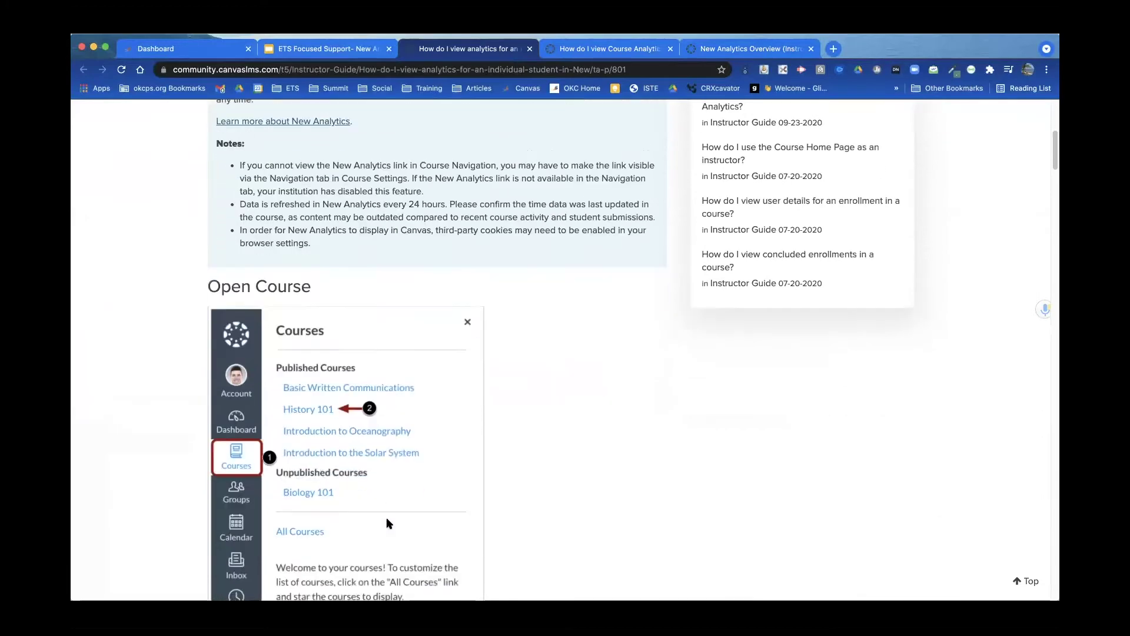
pyautogui.scroll(-3, 388, 517)
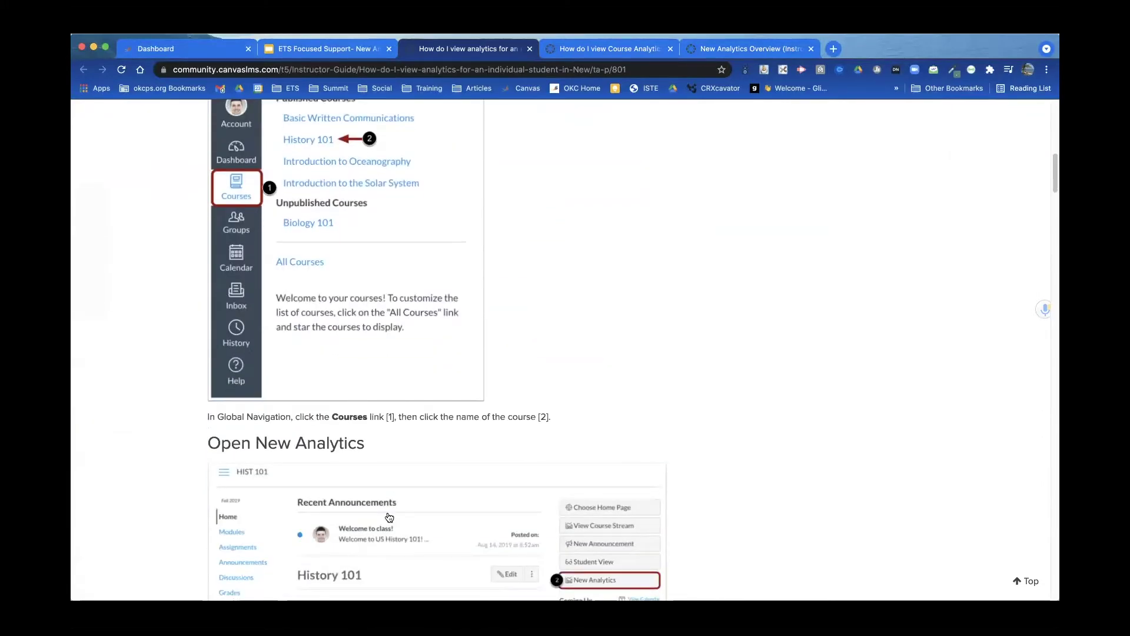
pyautogui.scroll(-3, 389, 516)
pyautogui.scroll(-4, 388, 516)
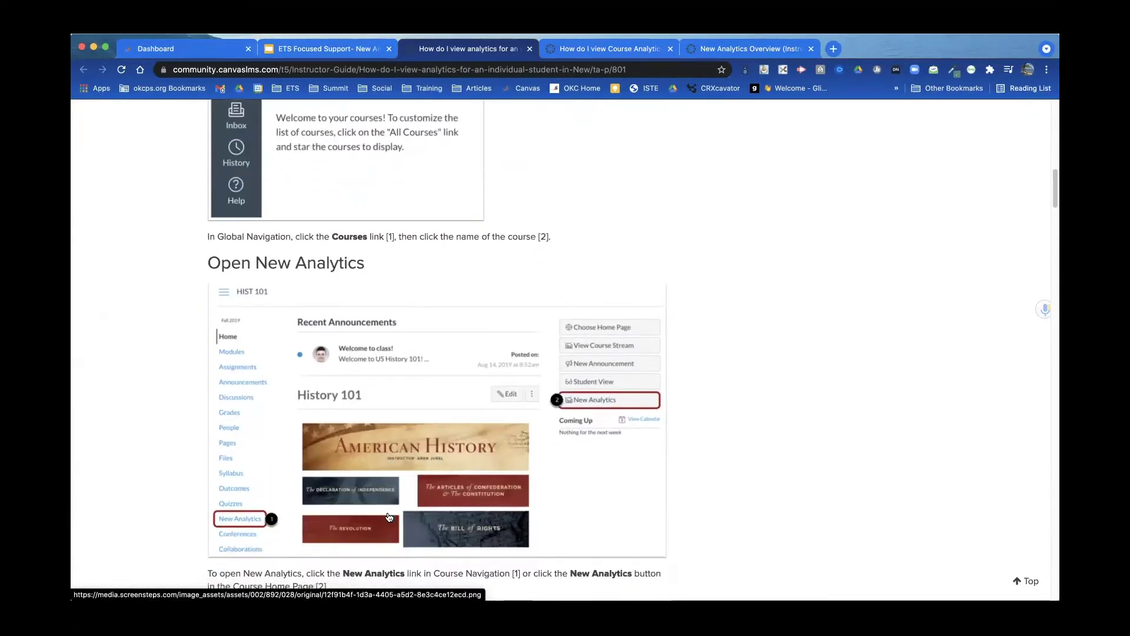
pyautogui.scroll(-5, 389, 517)
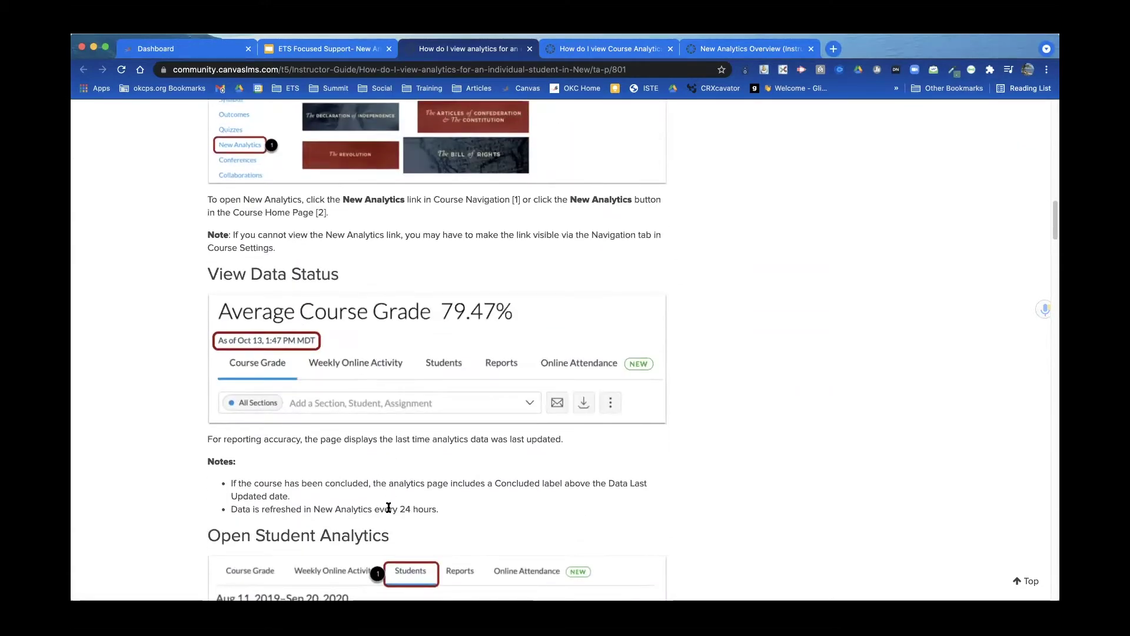
pyautogui.scroll(-1, 388, 508)
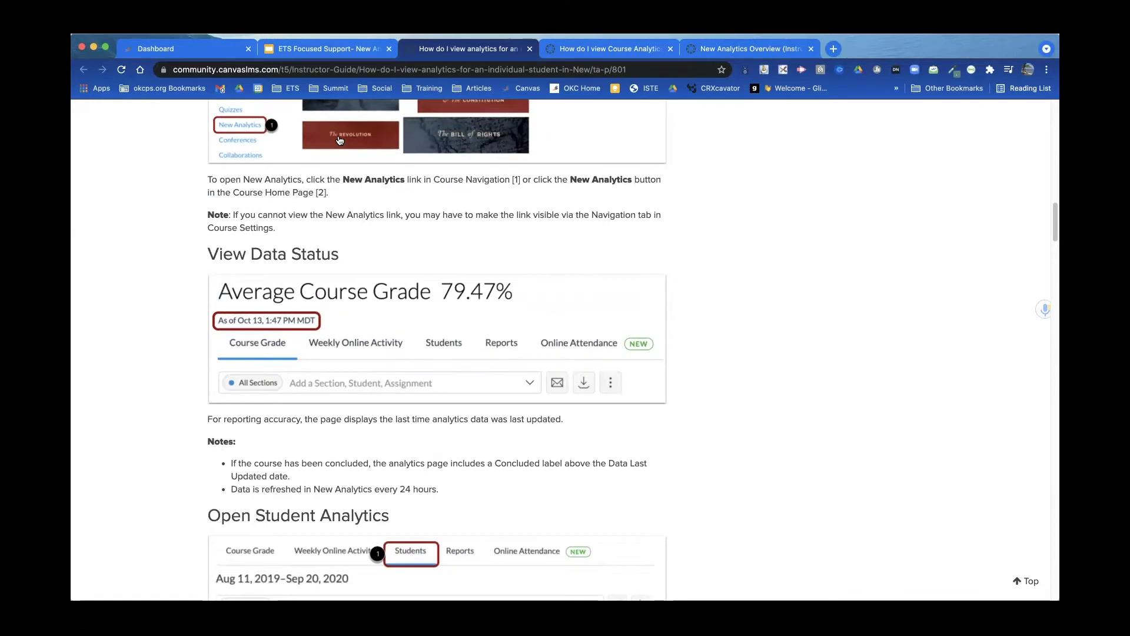
pyautogui.click(330, 48)
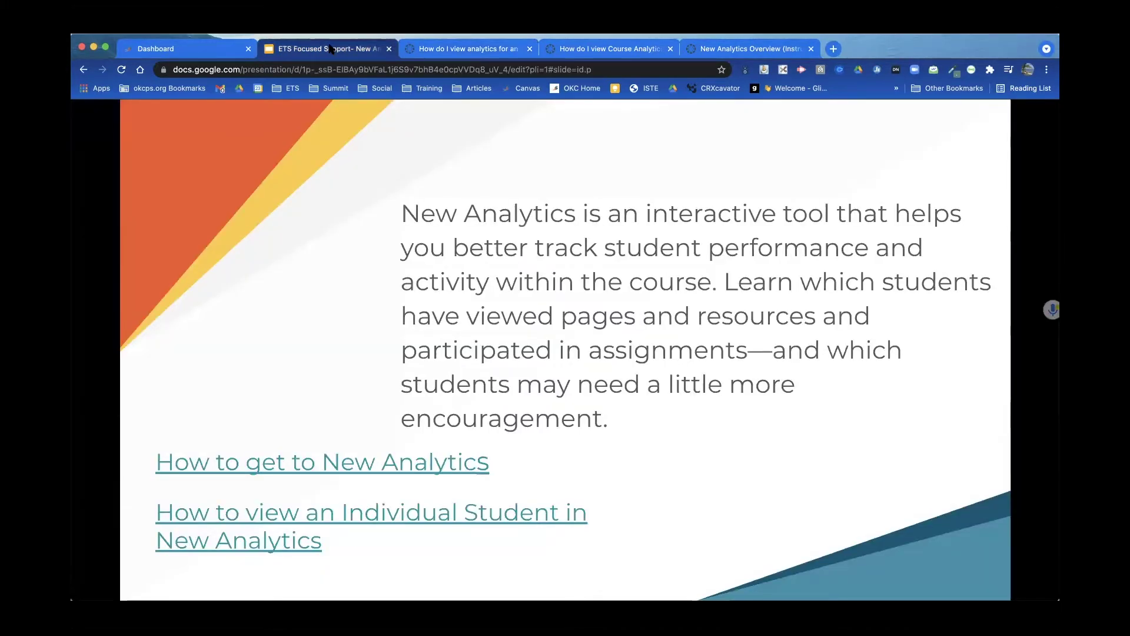
# - Present the slides full screen and play the Canvas Analytics for Teachers video
pyautogui.click(281, 306)
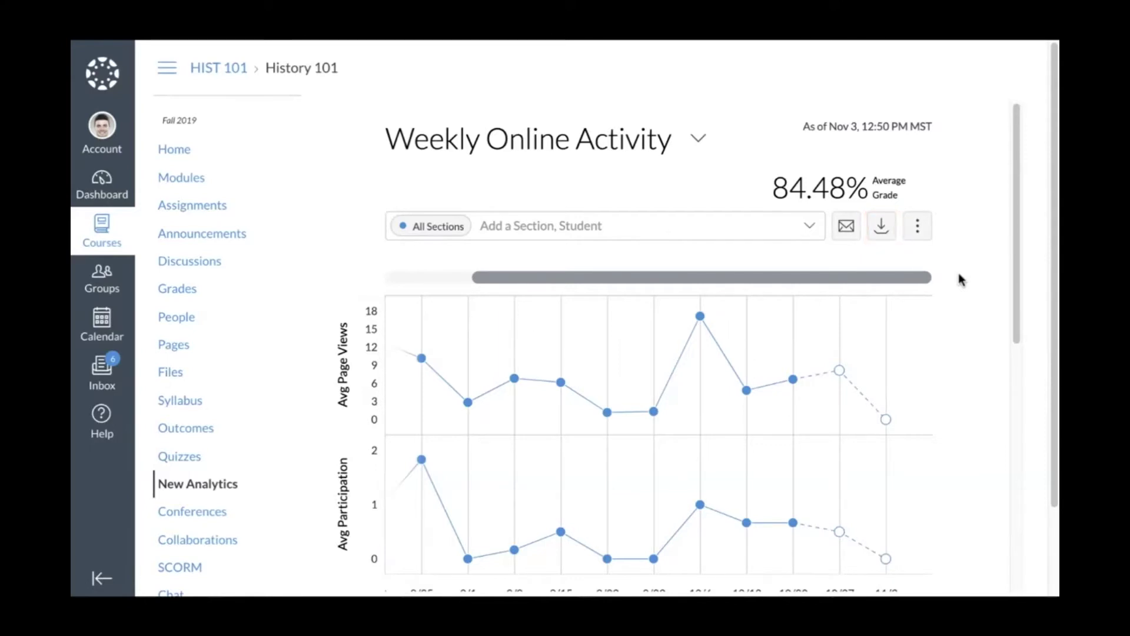
pyautogui.click(925, 229)
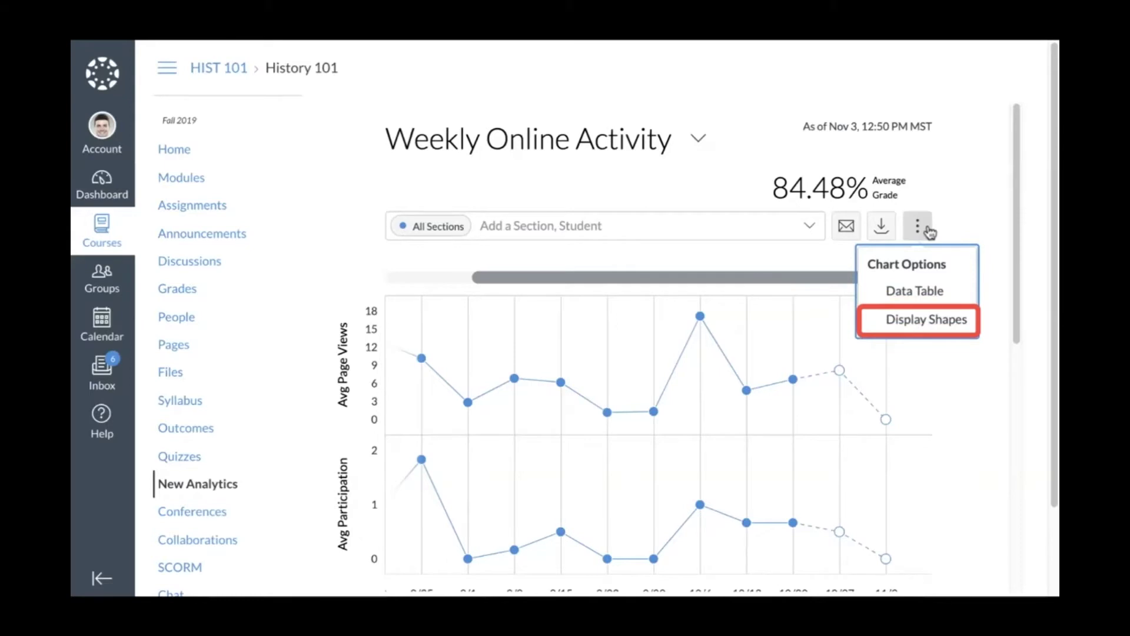
pyautogui.click(969, 229)
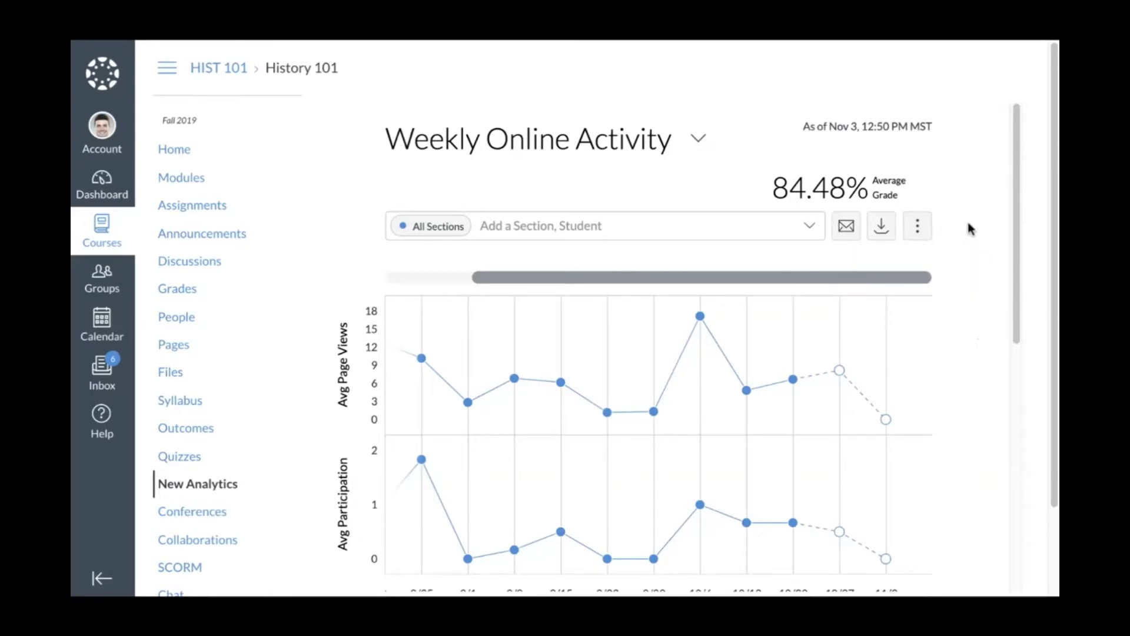
pyautogui.scroll(-1, 967, 223)
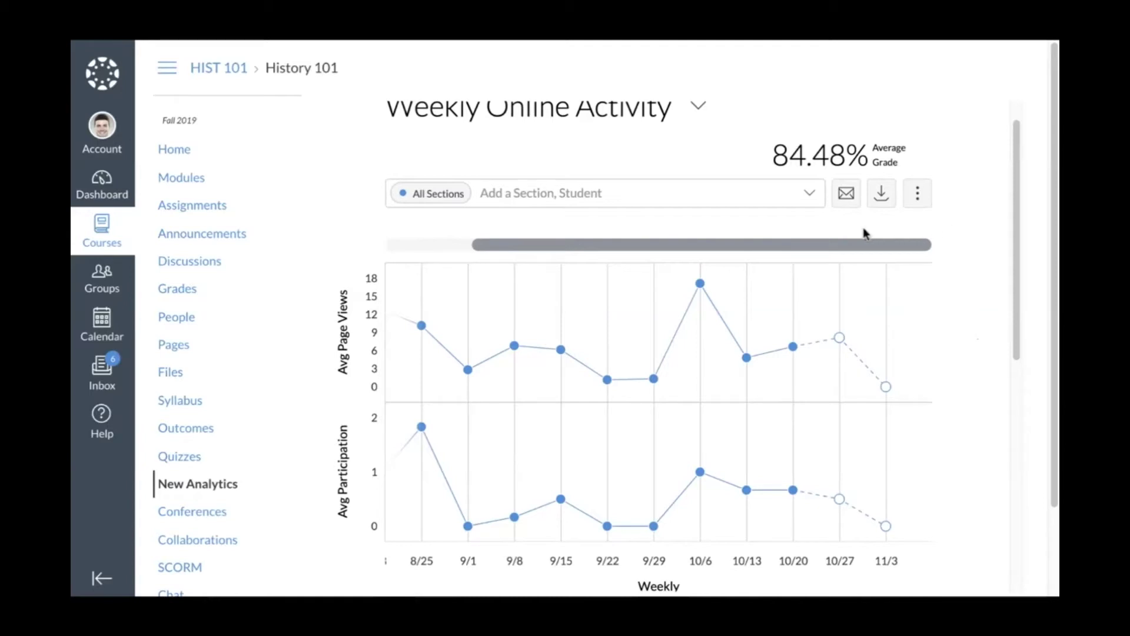
pyautogui.click(763, 197)
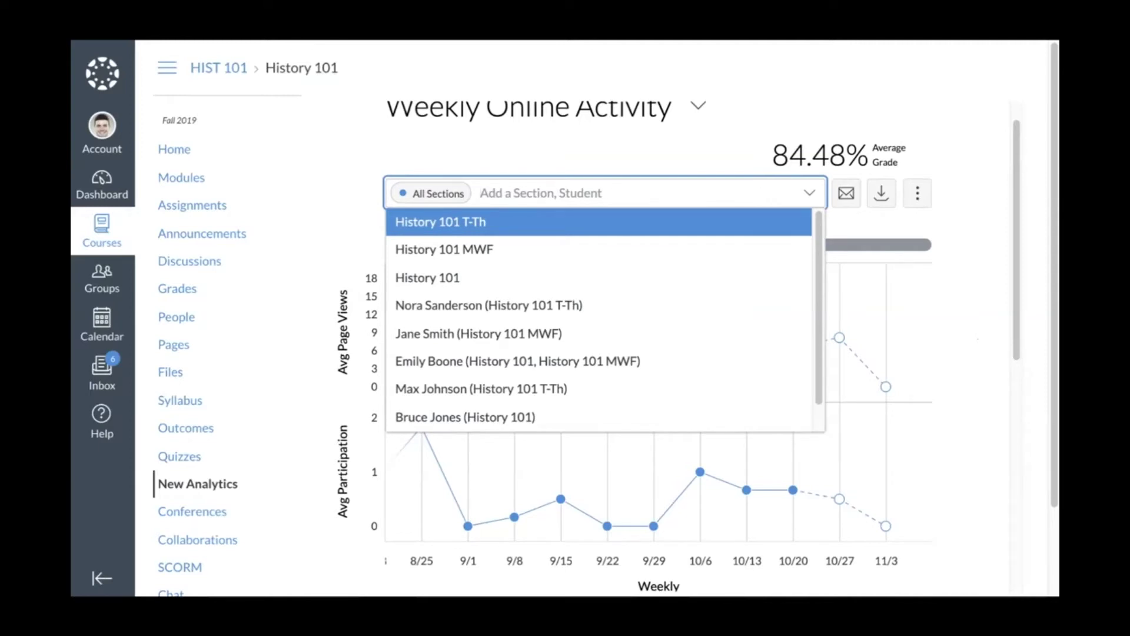
pyautogui.write('max')
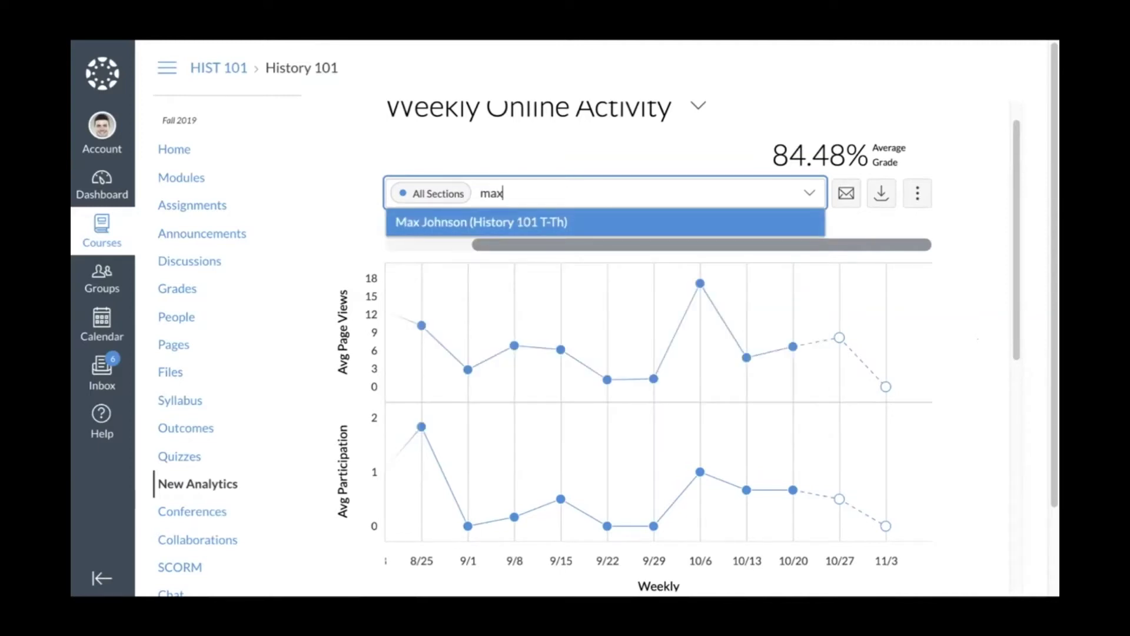
pyautogui.click(762, 226)
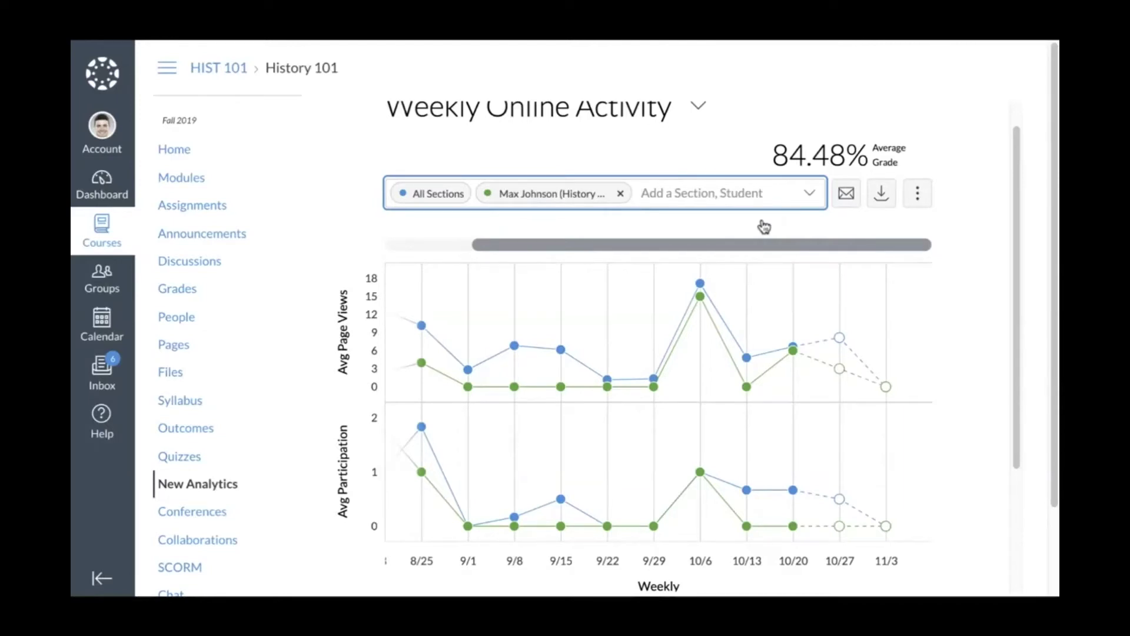
pyautogui.click(621, 193)
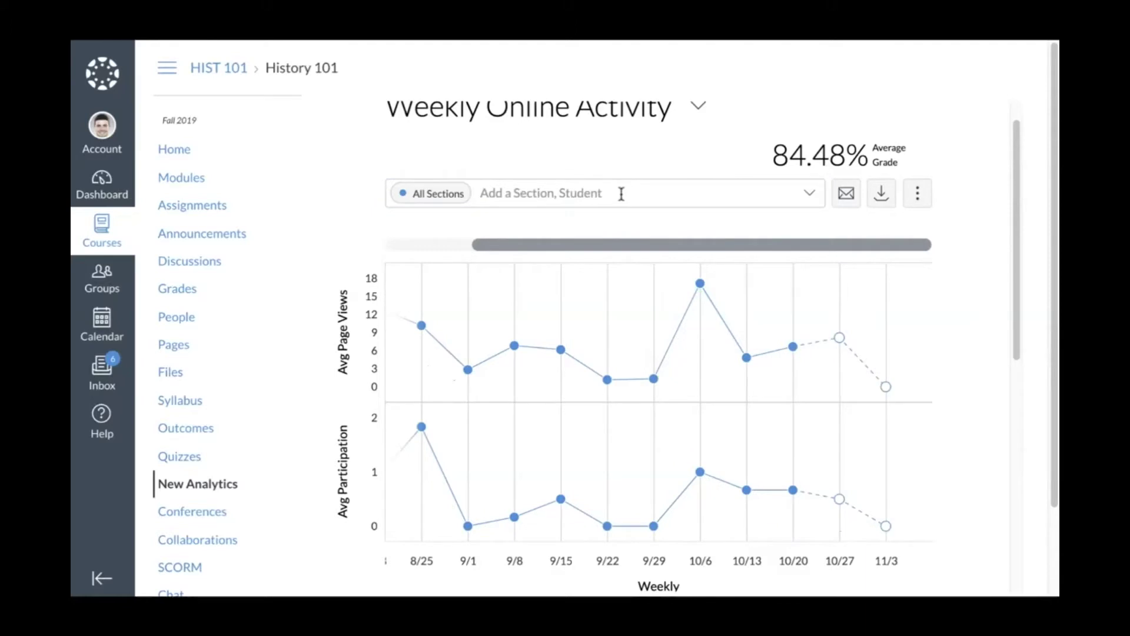
pyautogui.moveTo(515, 352)
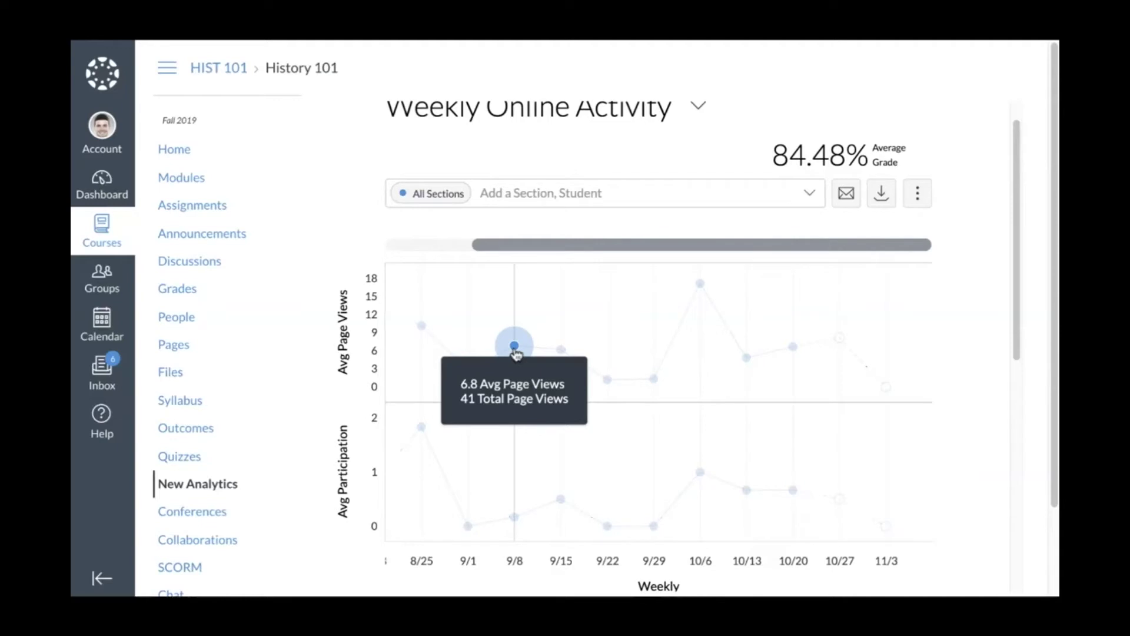
pyautogui.click(515, 346)
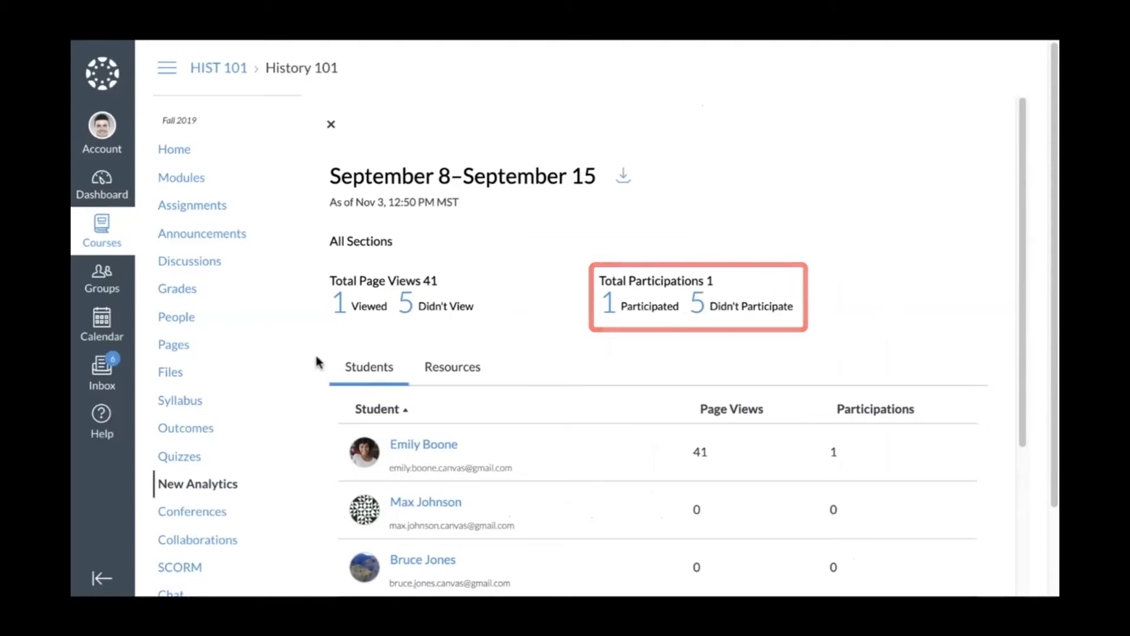
pyautogui.scroll(-3, 316, 357)
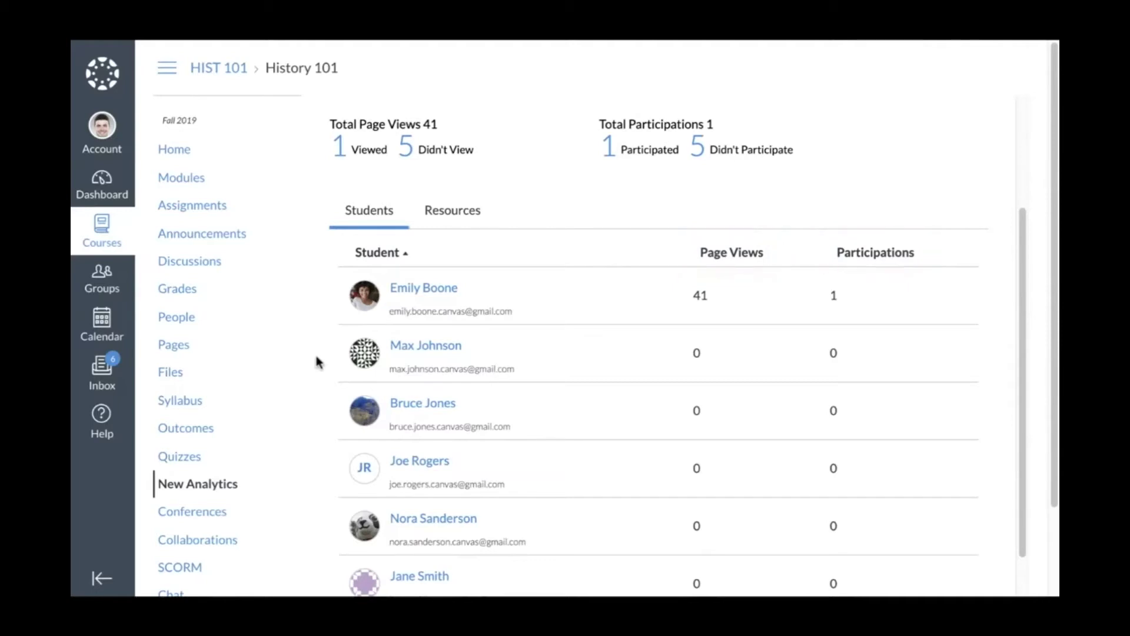
pyautogui.click(433, 227)
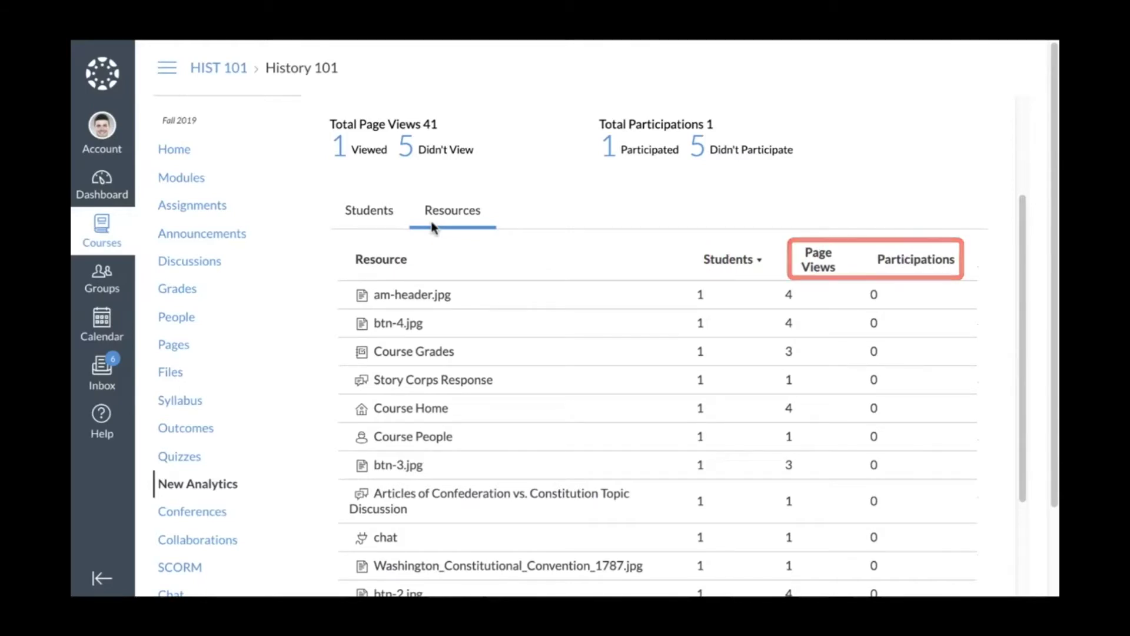
pyautogui.scroll(3, 431, 224)
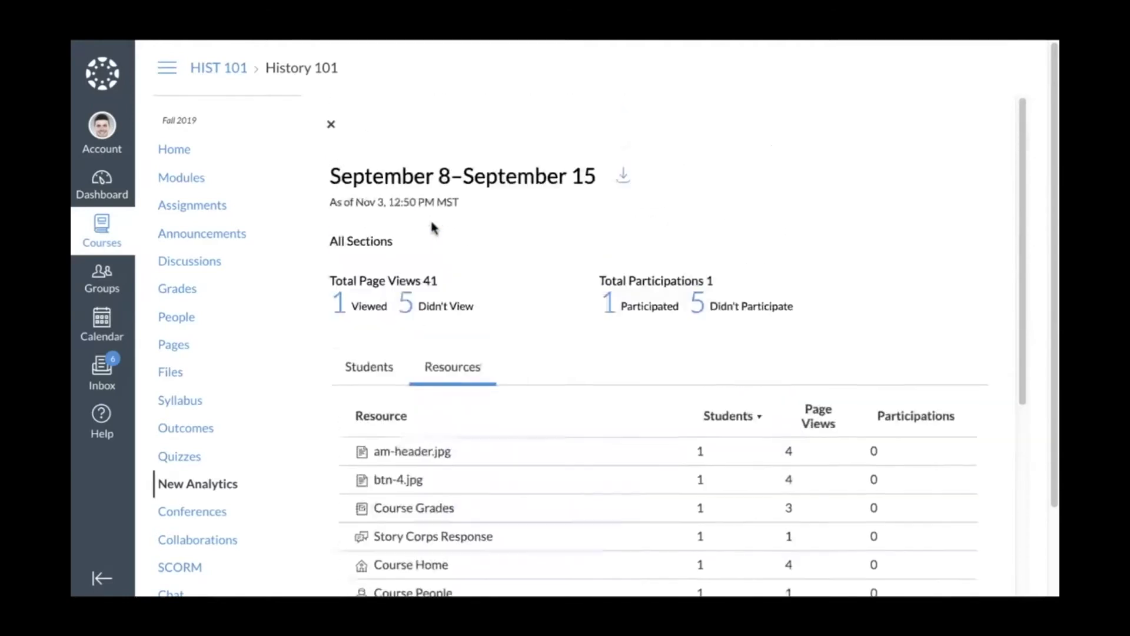
pyautogui.click(331, 124)
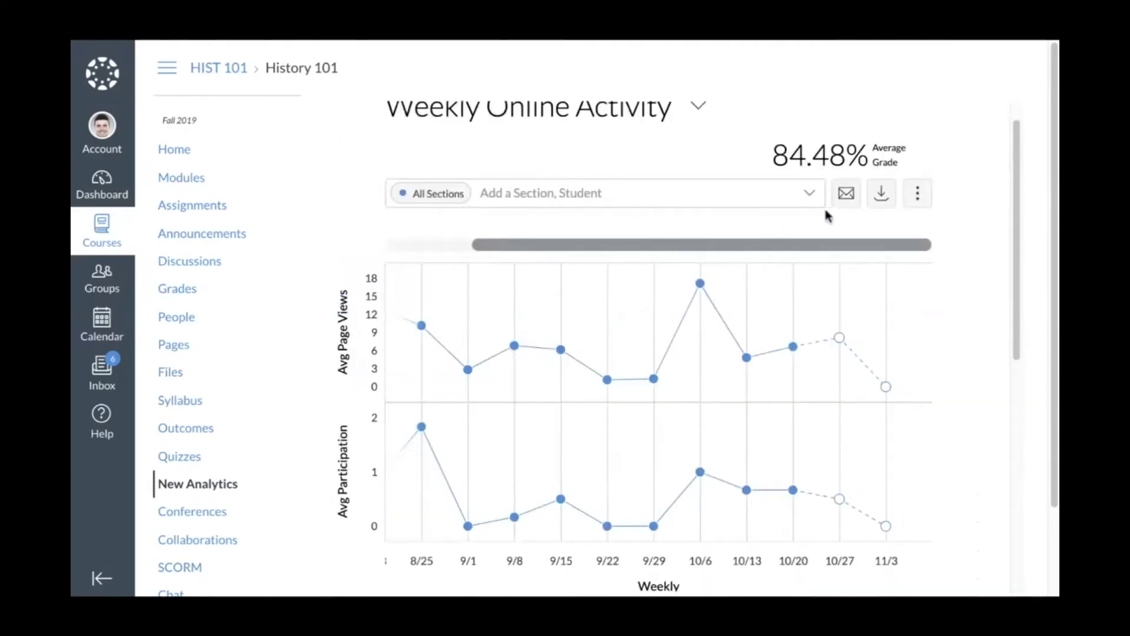
# - Message the four non-participants in Constitution Written Response 1 offering half credit
pyautogui.click(846, 193)
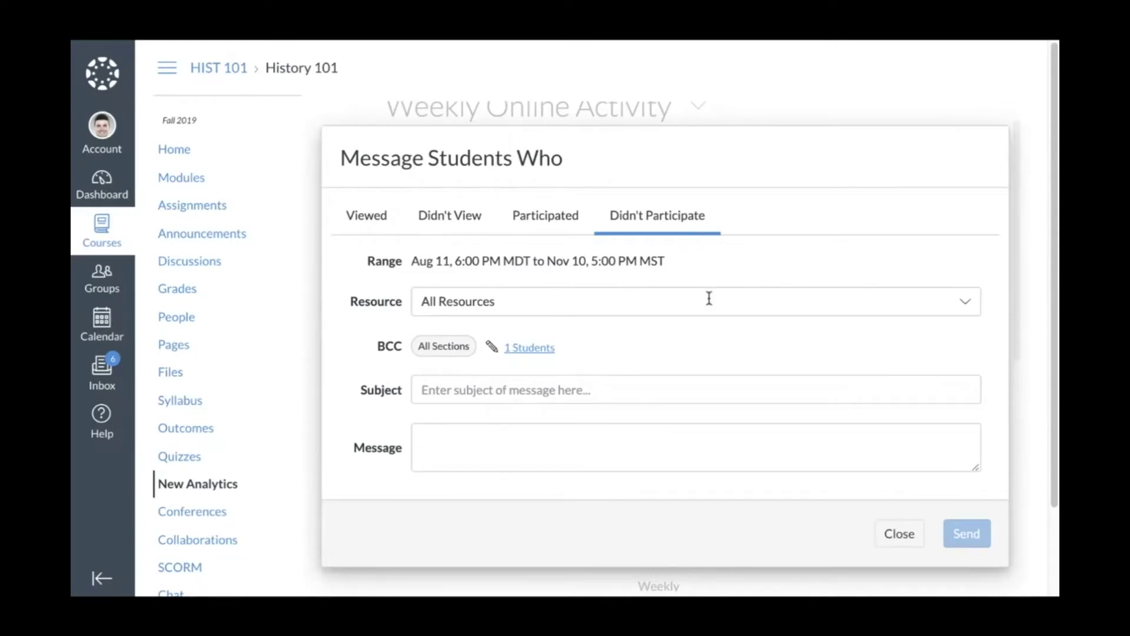
pyautogui.click(789, 386)
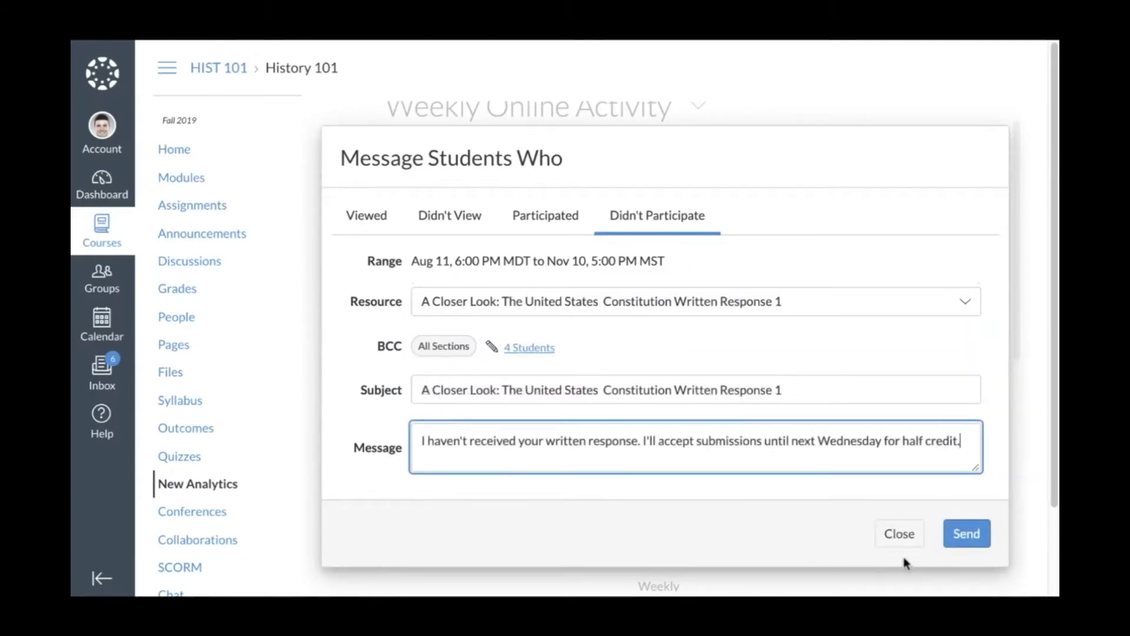
pyautogui.click(966, 534)
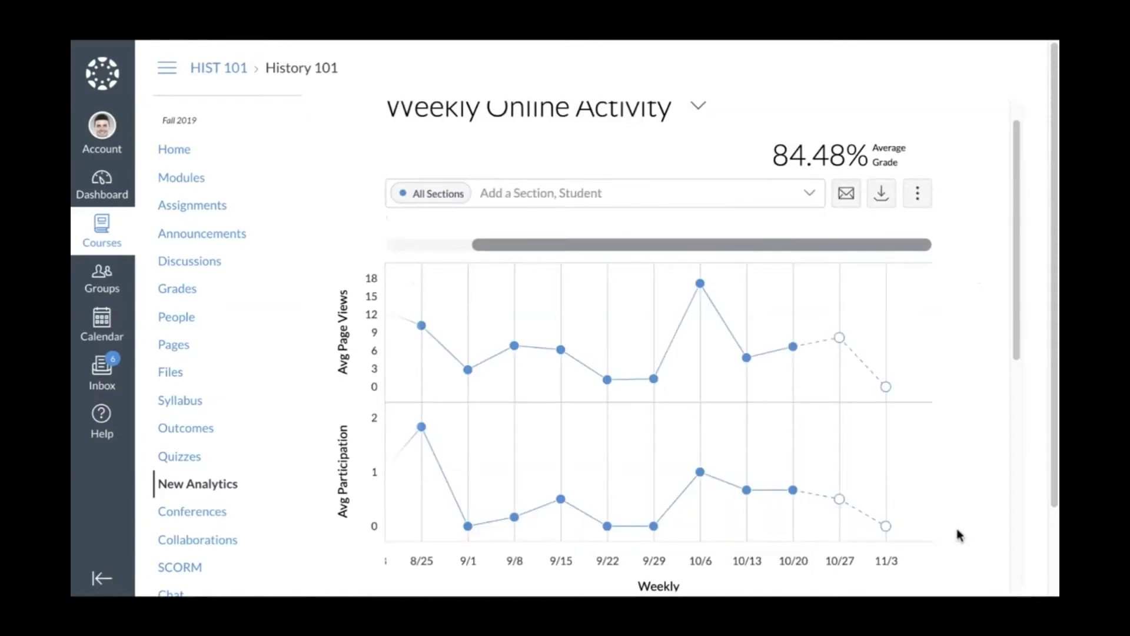
# - Show the Resources activity table and sort it by Resource name
pyautogui.scroll(-8, 958, 530)
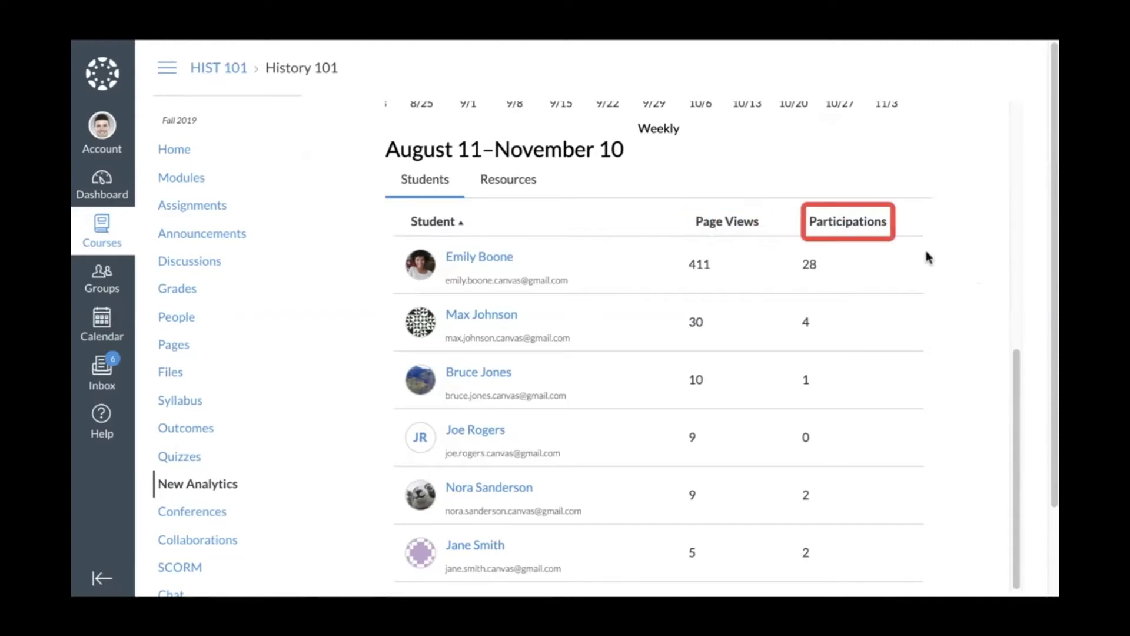
pyautogui.click(542, 184)
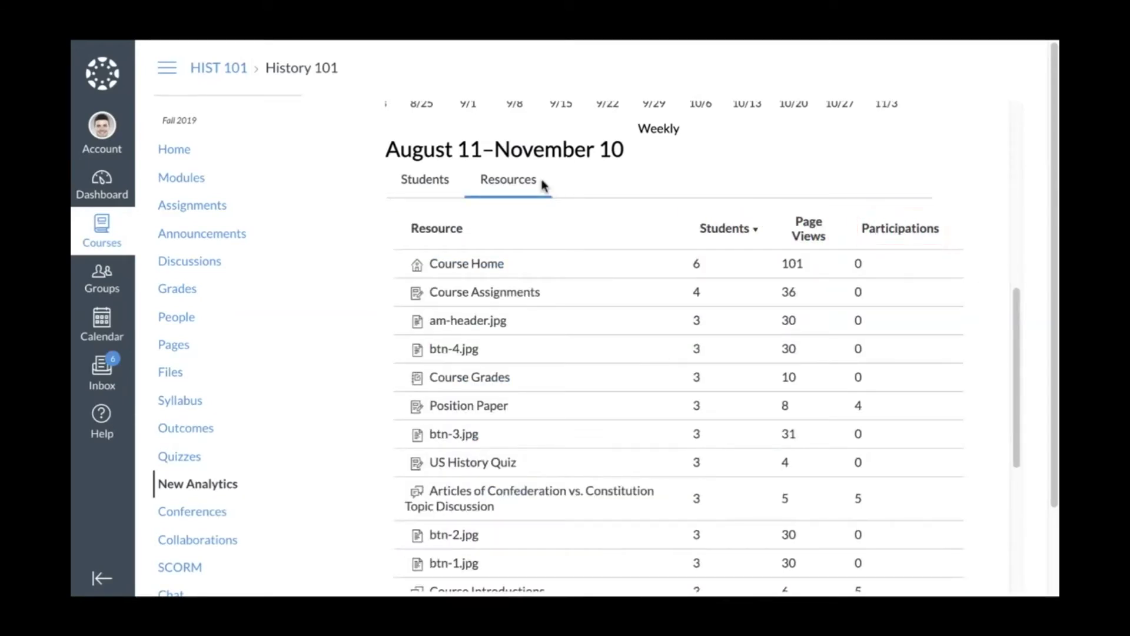
pyautogui.click(475, 234)
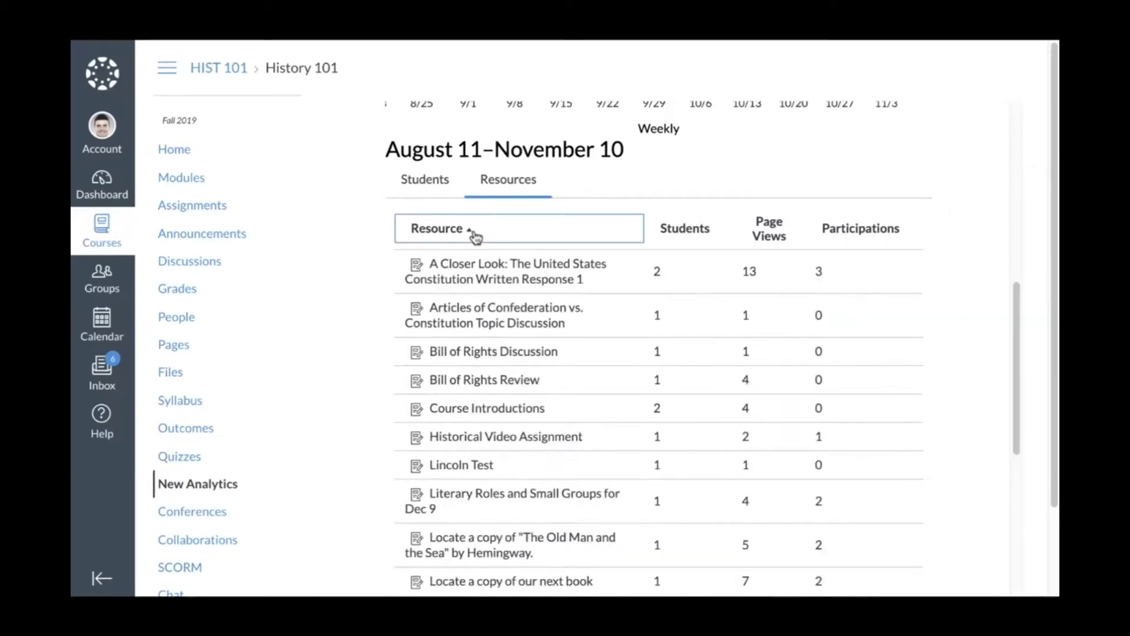
pyautogui.scroll(8, 474, 236)
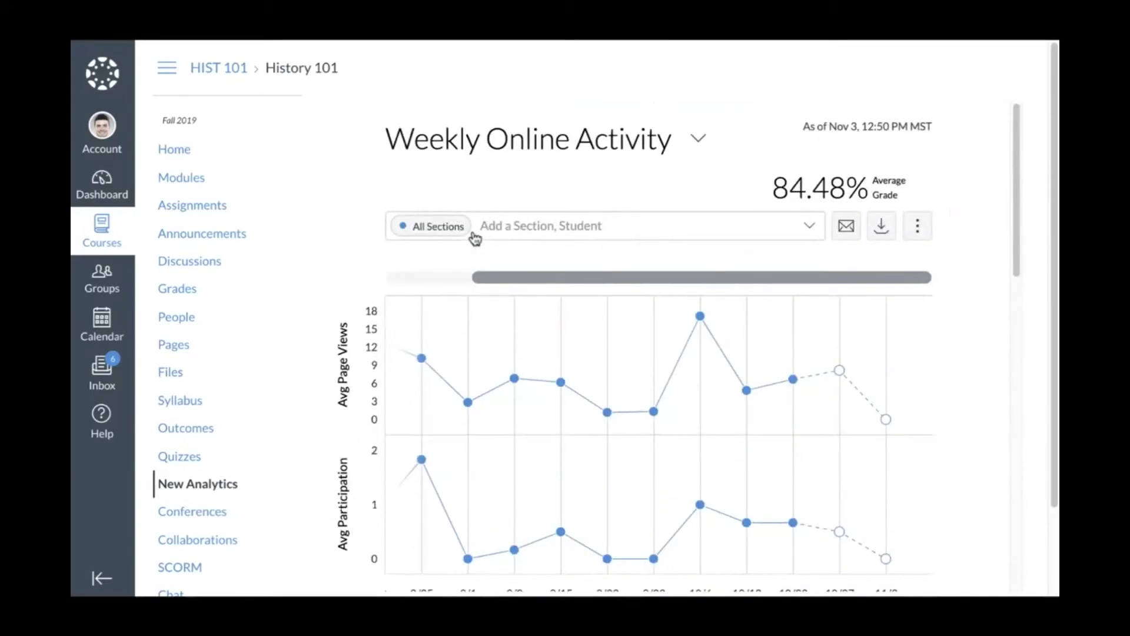
# - Change the analytics view from Weekly Online Activity to Course Grade
pyautogui.click(692, 141)
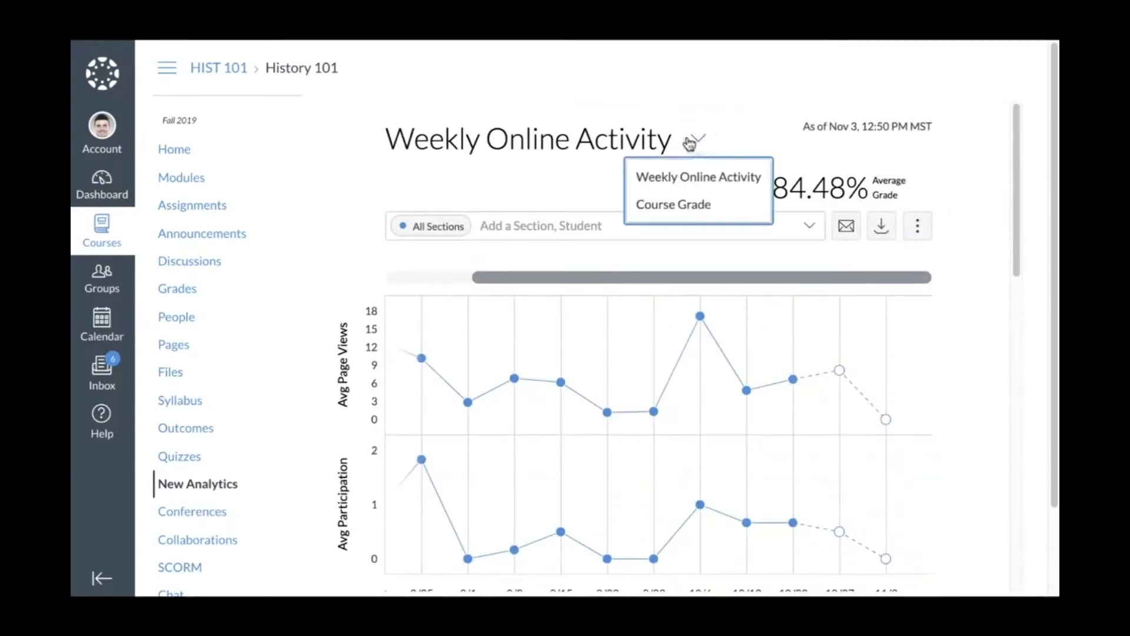
pyautogui.click(752, 204)
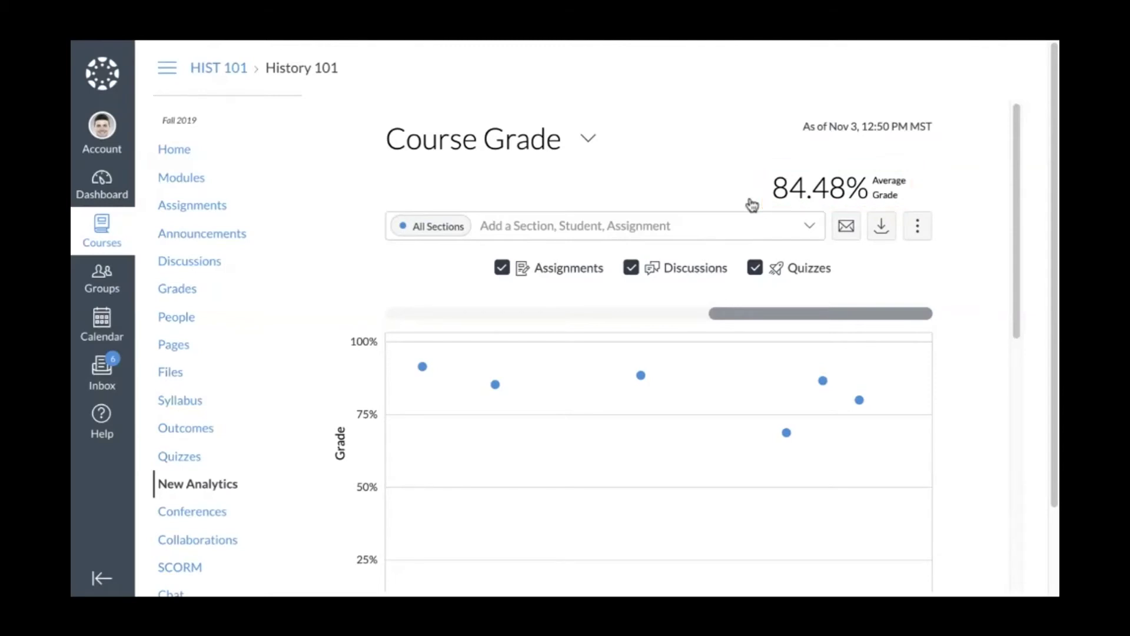
# - Add one student to the chart, add then remove History 101 MWF, and search 'const'
pyautogui.click(693, 230)
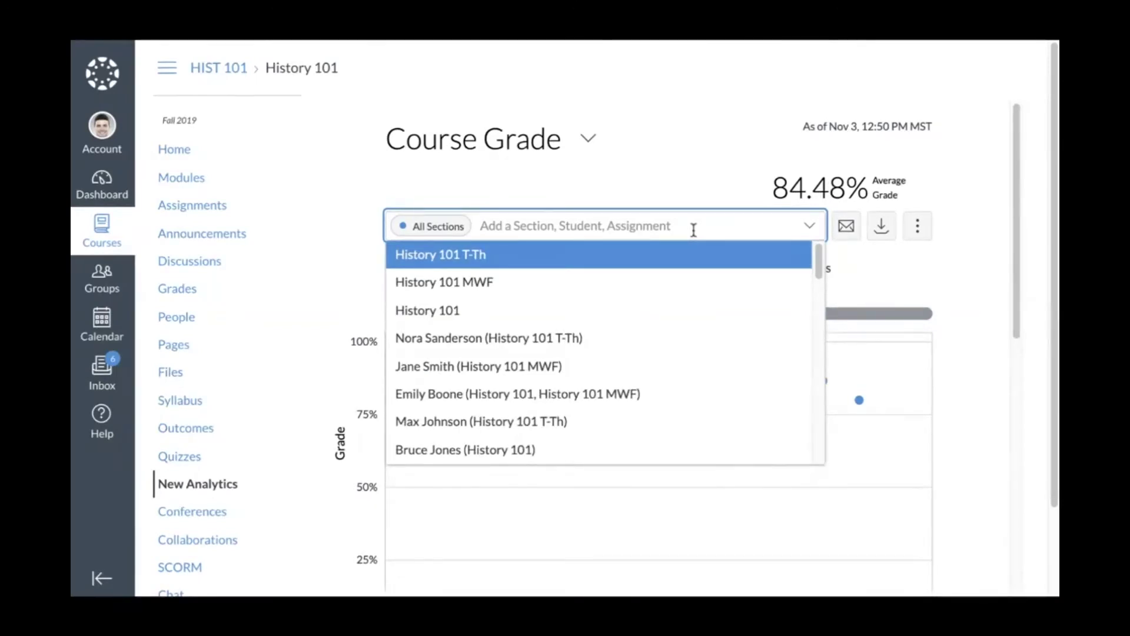
pyautogui.write('em')
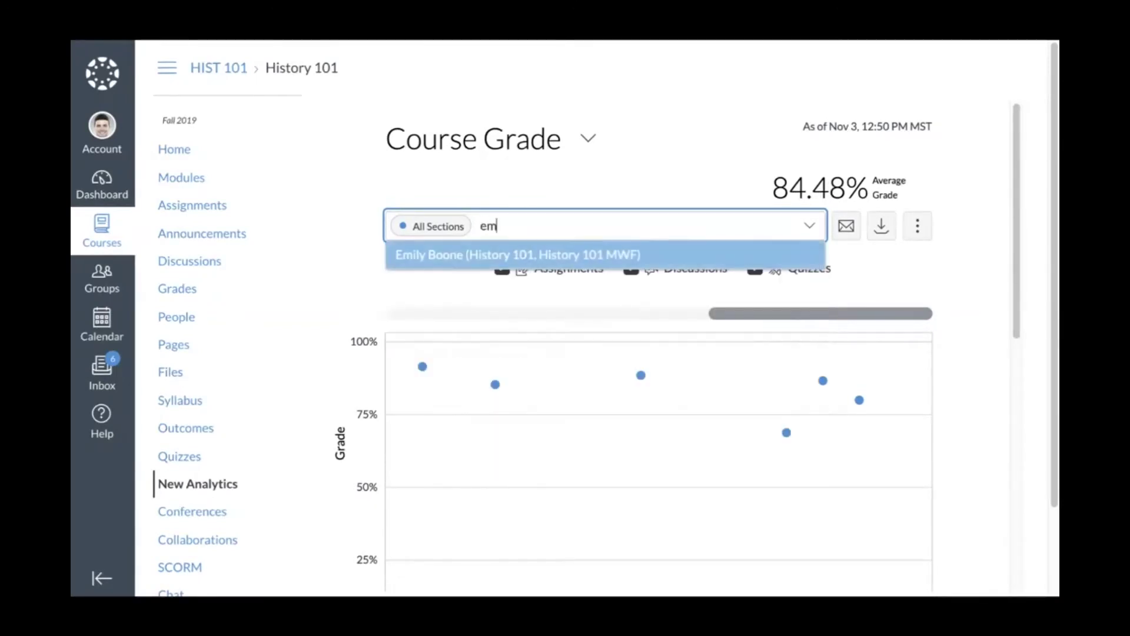
pyautogui.write('ily')
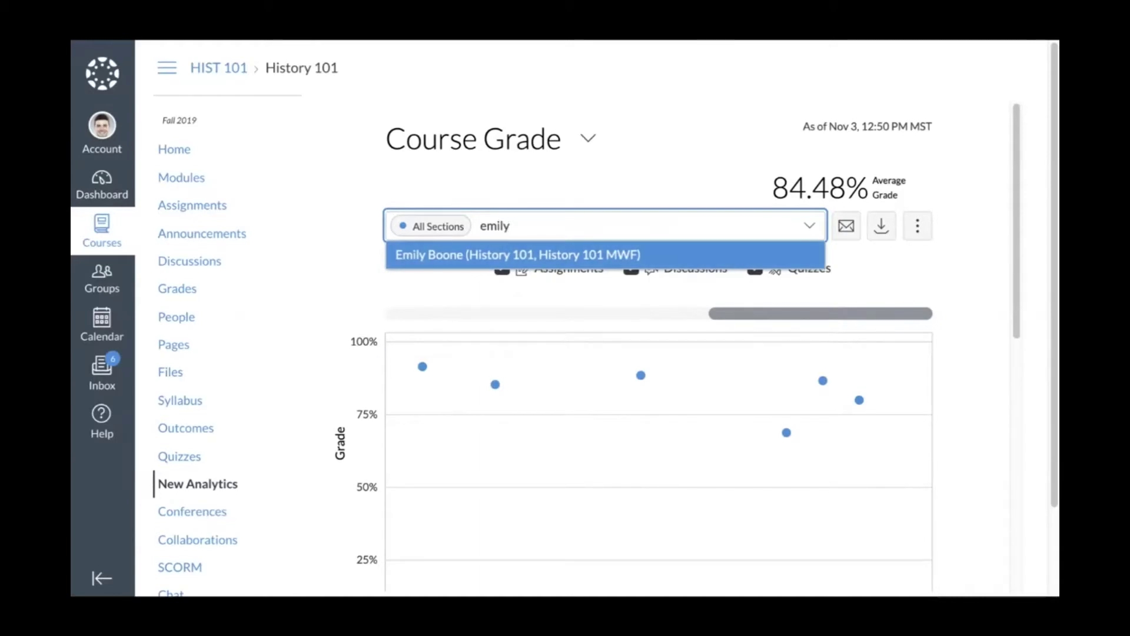
pyautogui.click(697, 250)
pyautogui.write('hist')
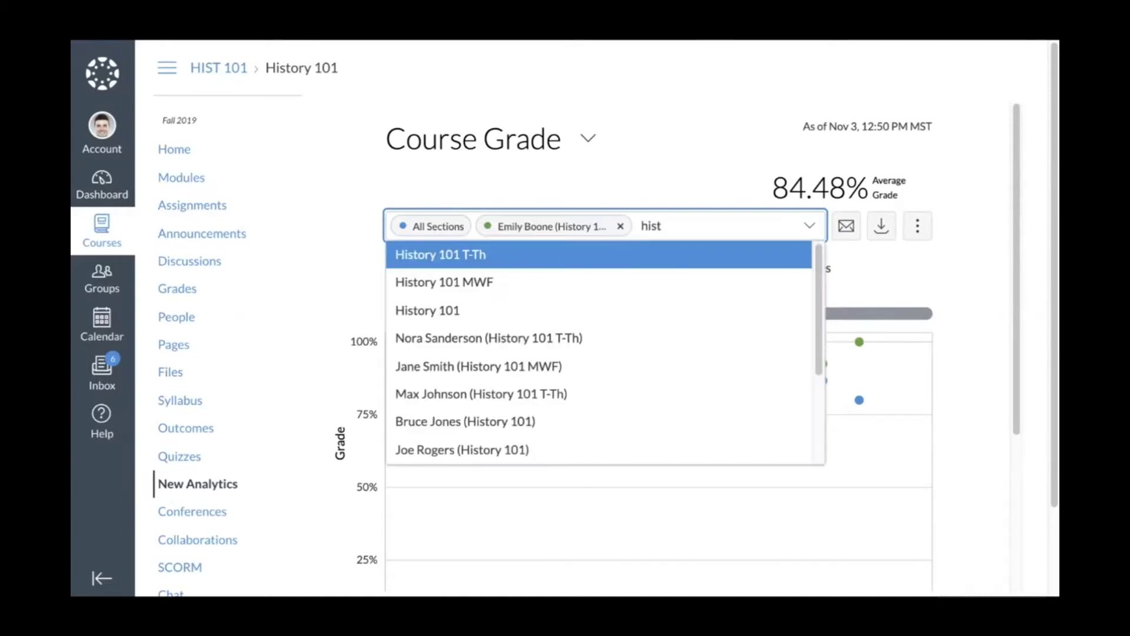
pyautogui.click(696, 282)
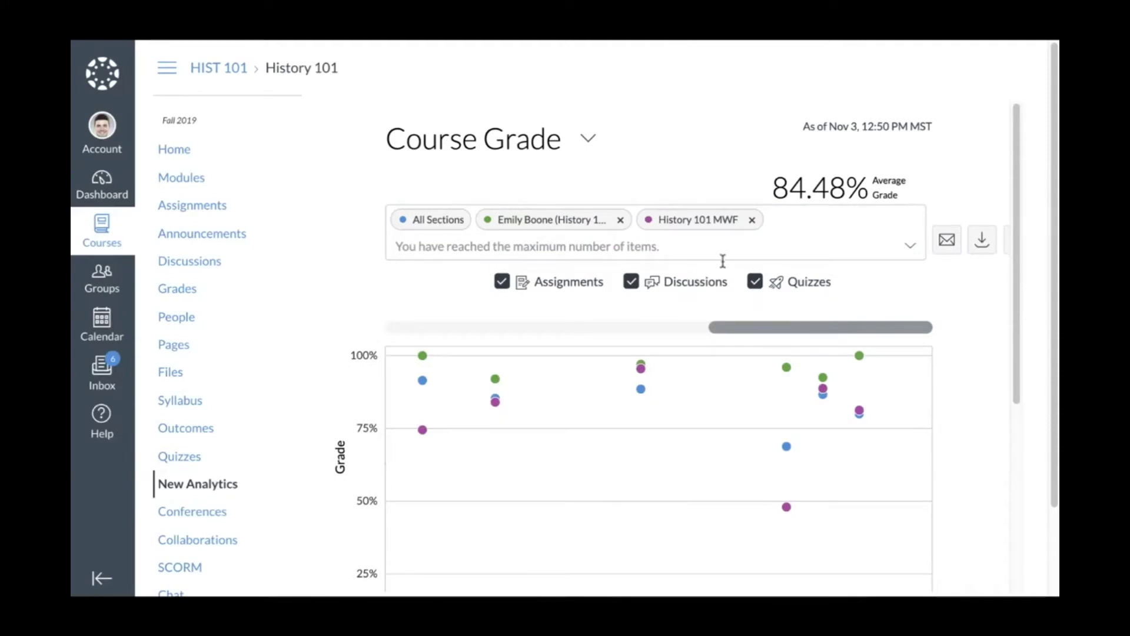
pyautogui.click(751, 219)
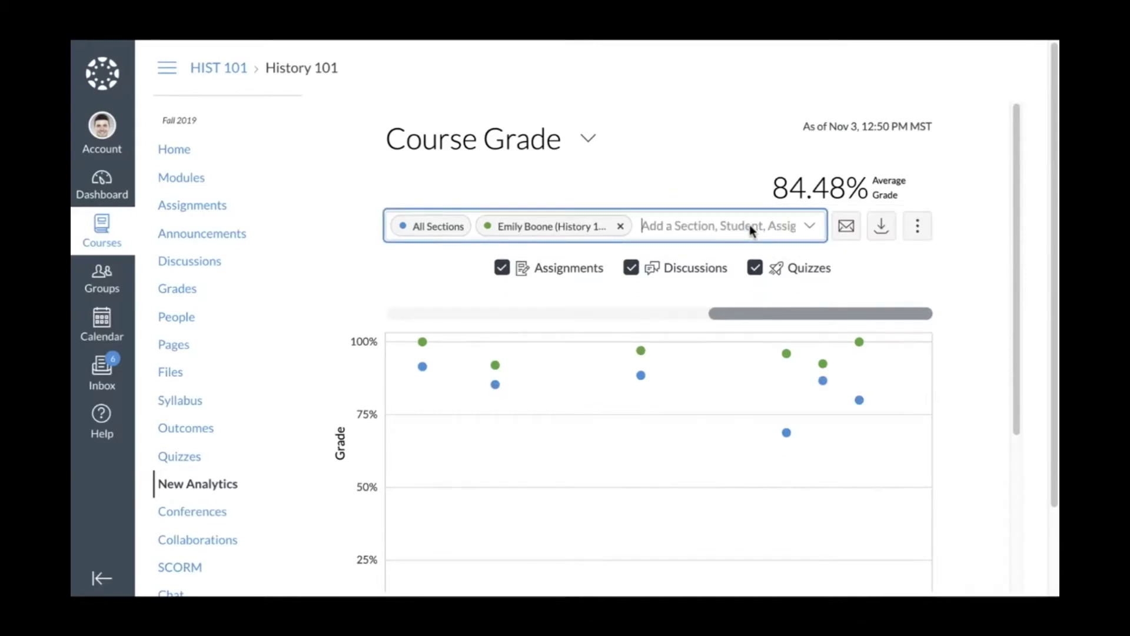
pyautogui.write('const')
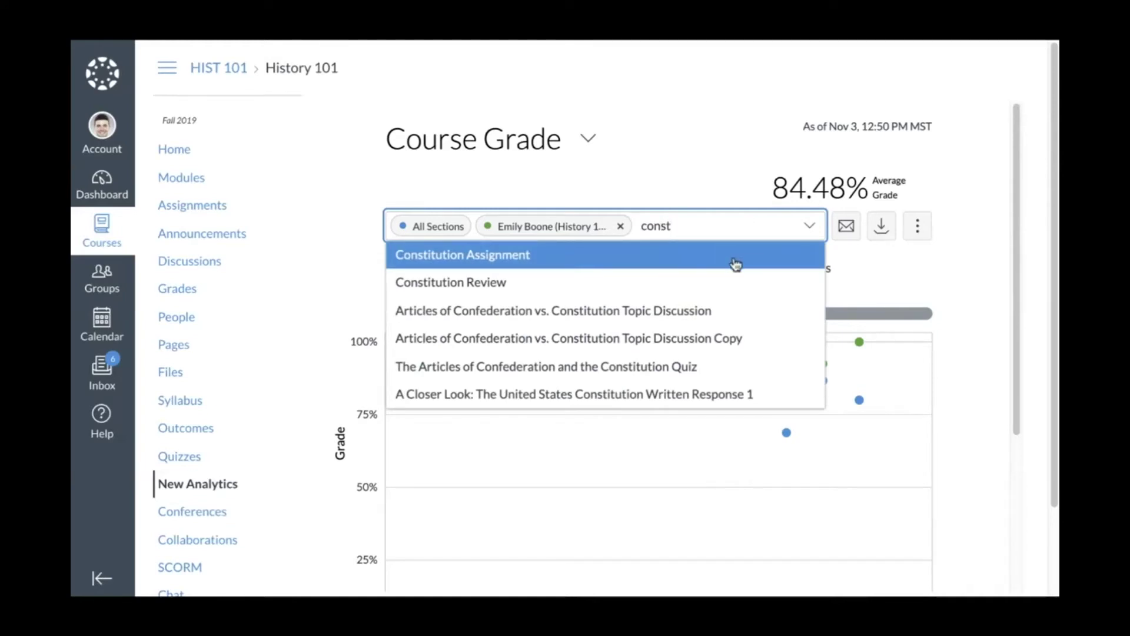
# - View and close the Constitution Assignment grade details, then hide discussions from the chart
pyautogui.click(735, 264)
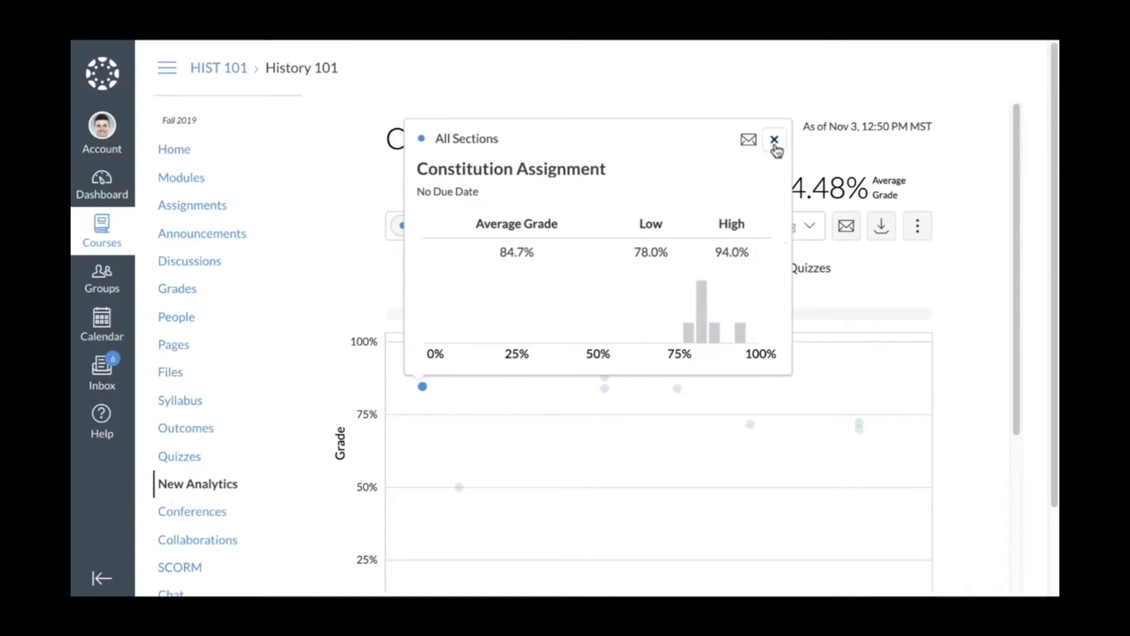
pyautogui.click(774, 141)
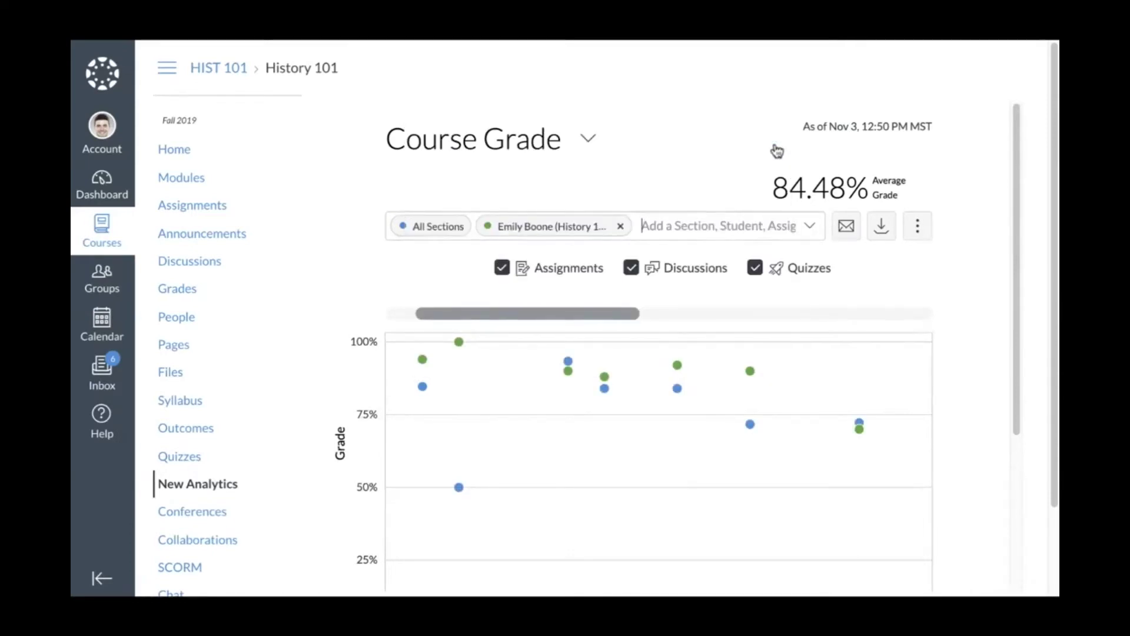
pyautogui.click(631, 273)
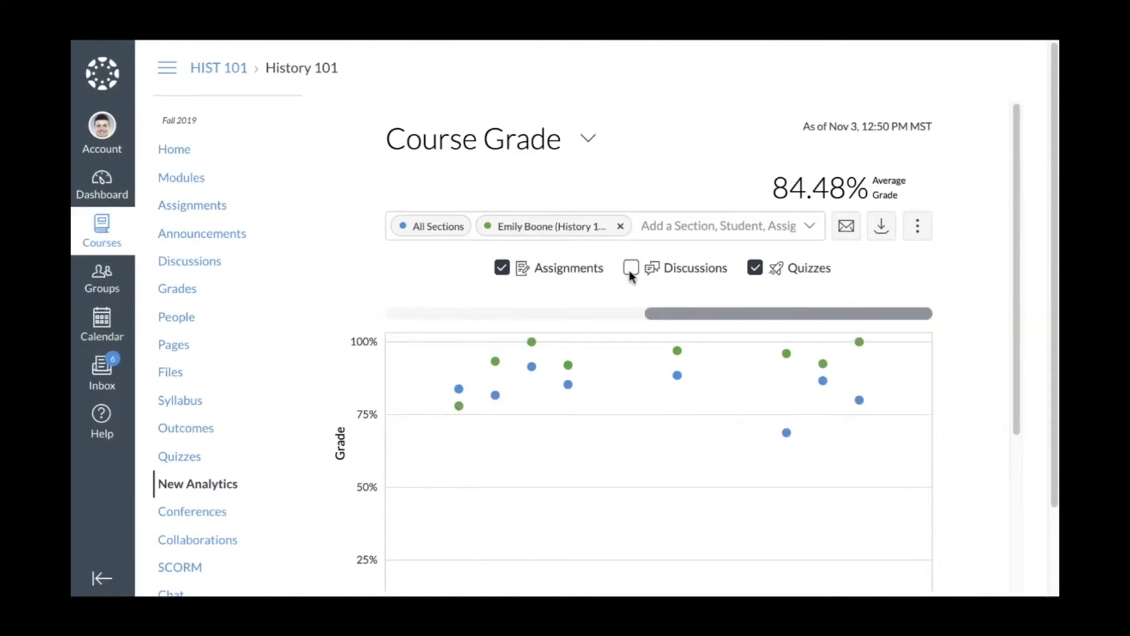
# - Check the student's and the class-wide grade details for that assignment, closing both cards
pyautogui.scroll(-2, 630, 276)
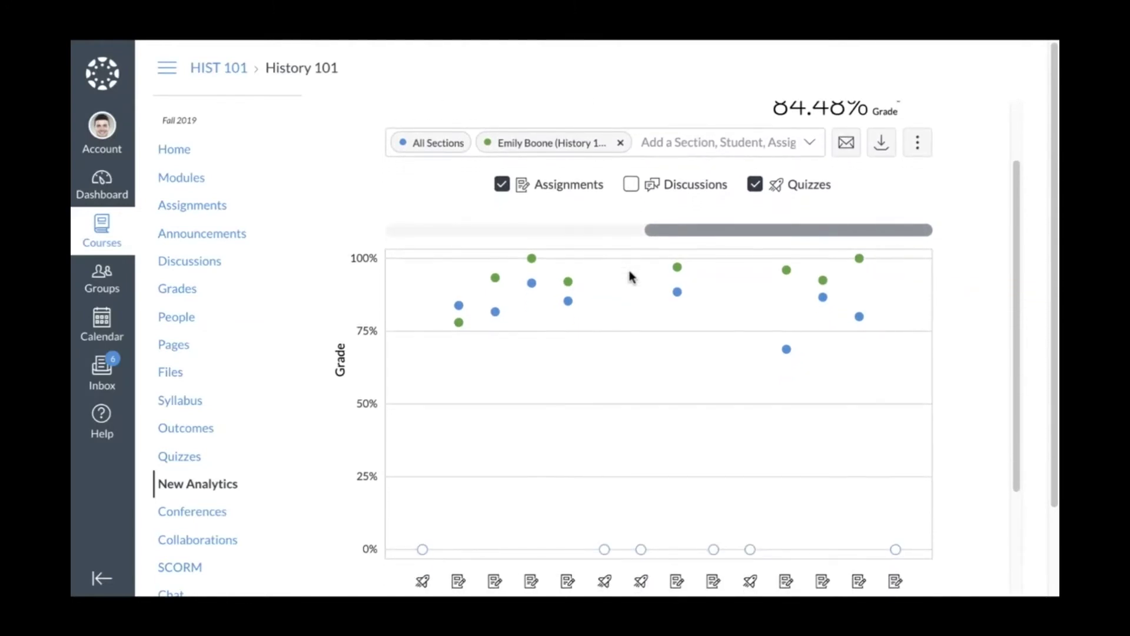
pyautogui.click(676, 268)
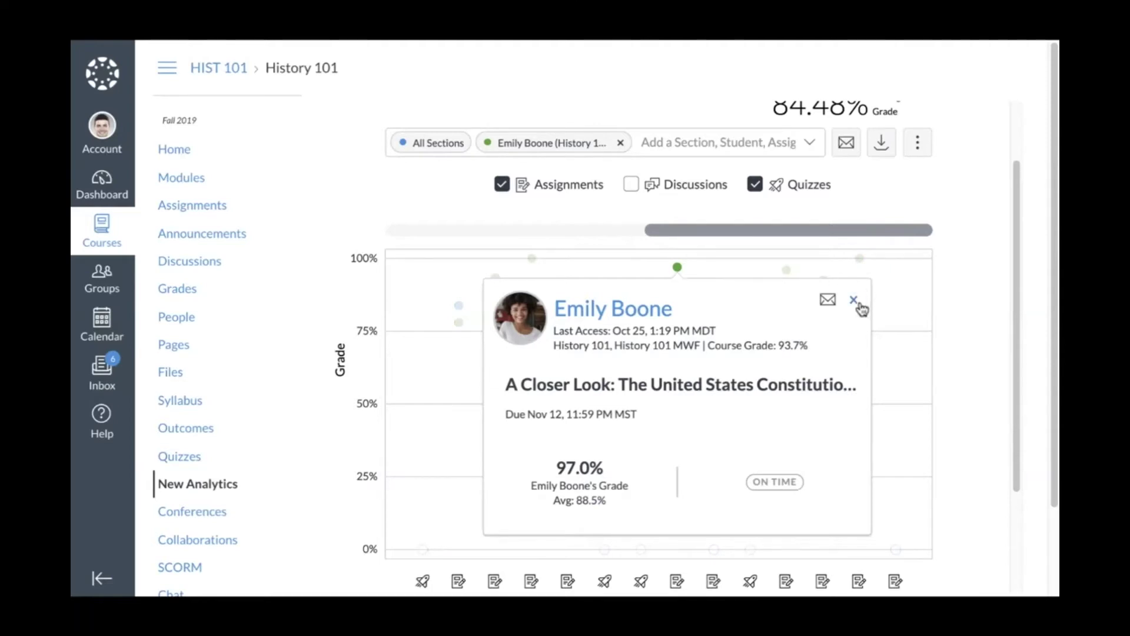
pyautogui.click(853, 300)
pyautogui.click(677, 295)
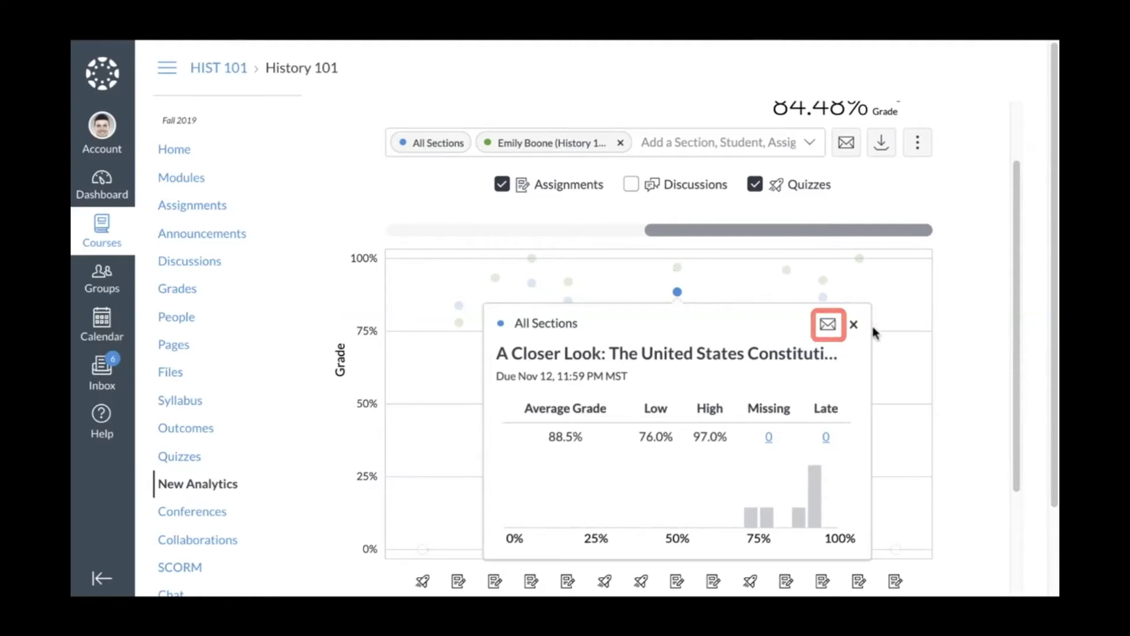
pyautogui.click(854, 324)
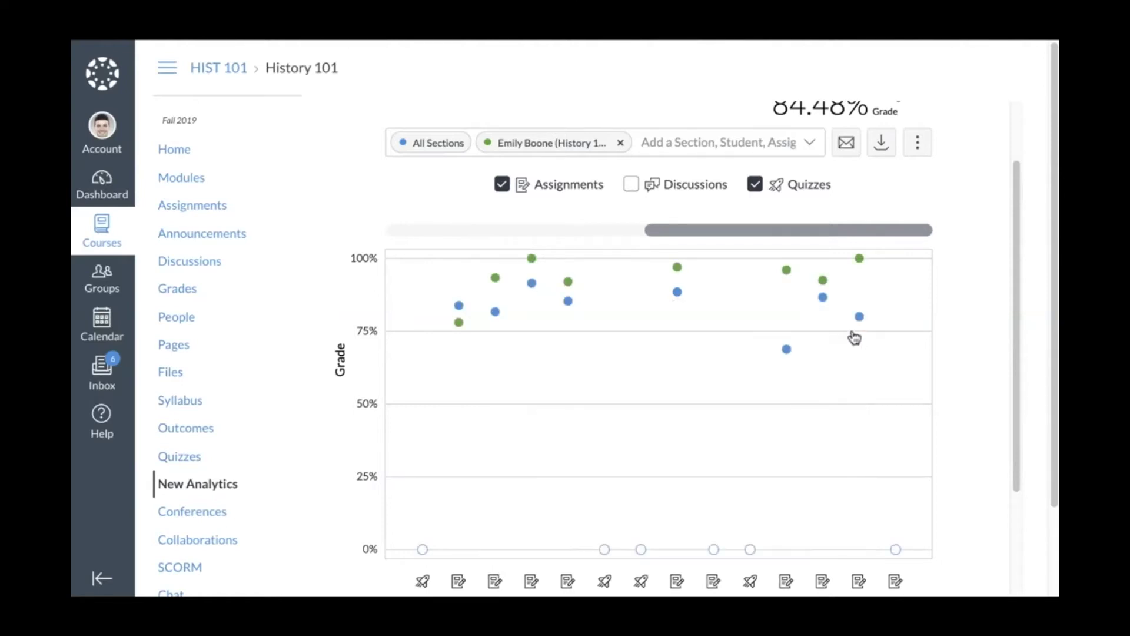
# - Drop the student filter and send an 'Extra Credit' message to the two students scoring 0–80%
pyautogui.click(621, 143)
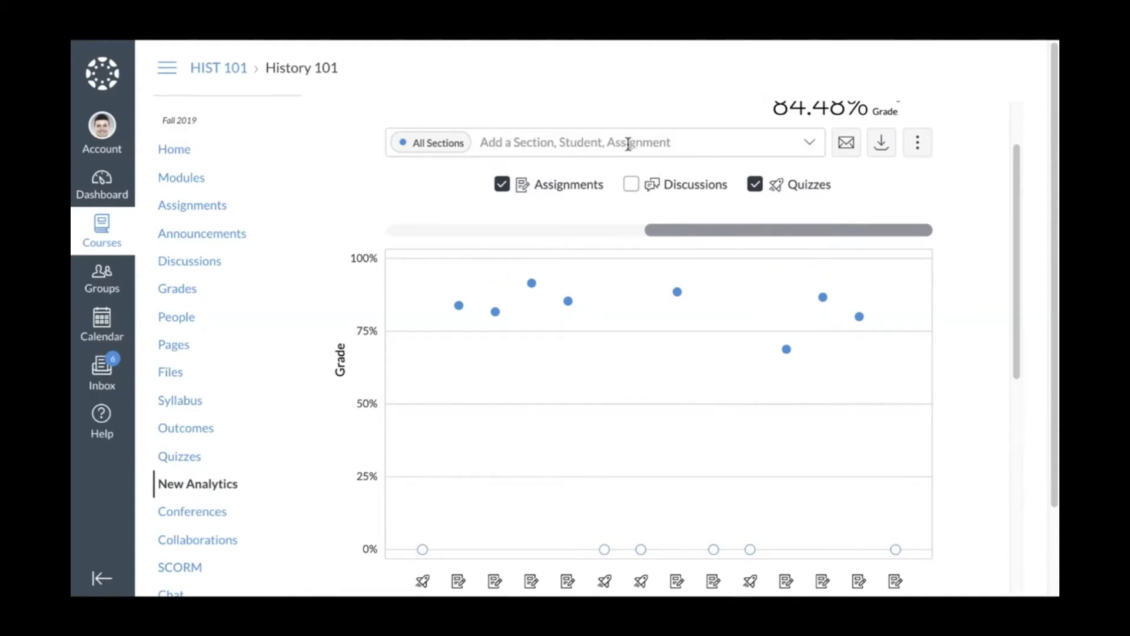
pyautogui.click(847, 155)
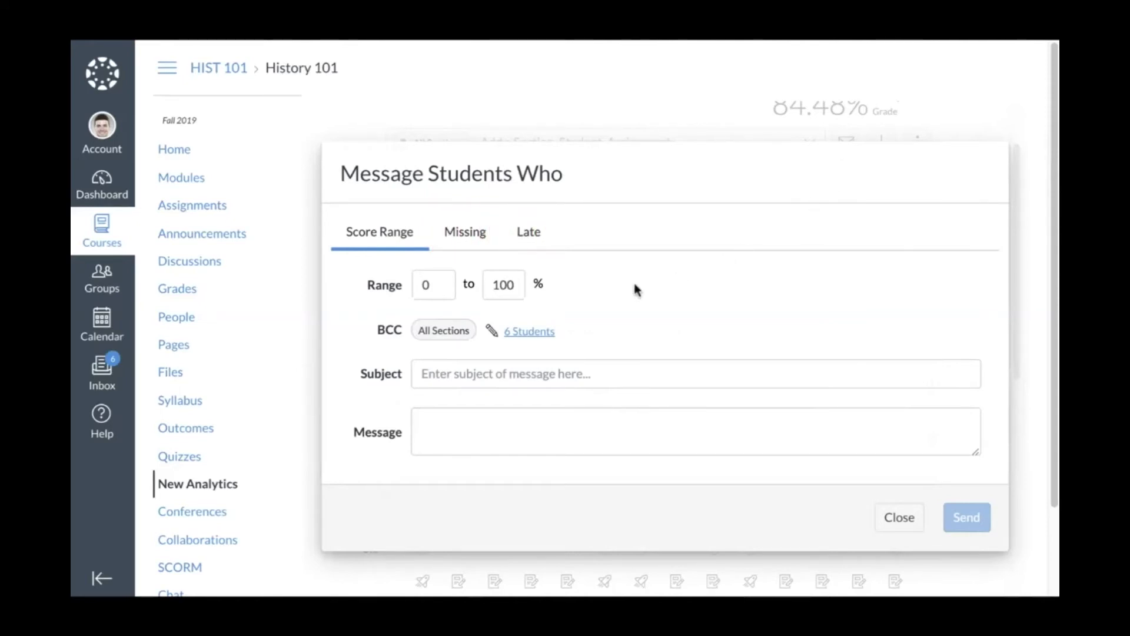
pyautogui.moveTo(522, 285); pyautogui.dragTo(487, 284)
pyautogui.write('80')
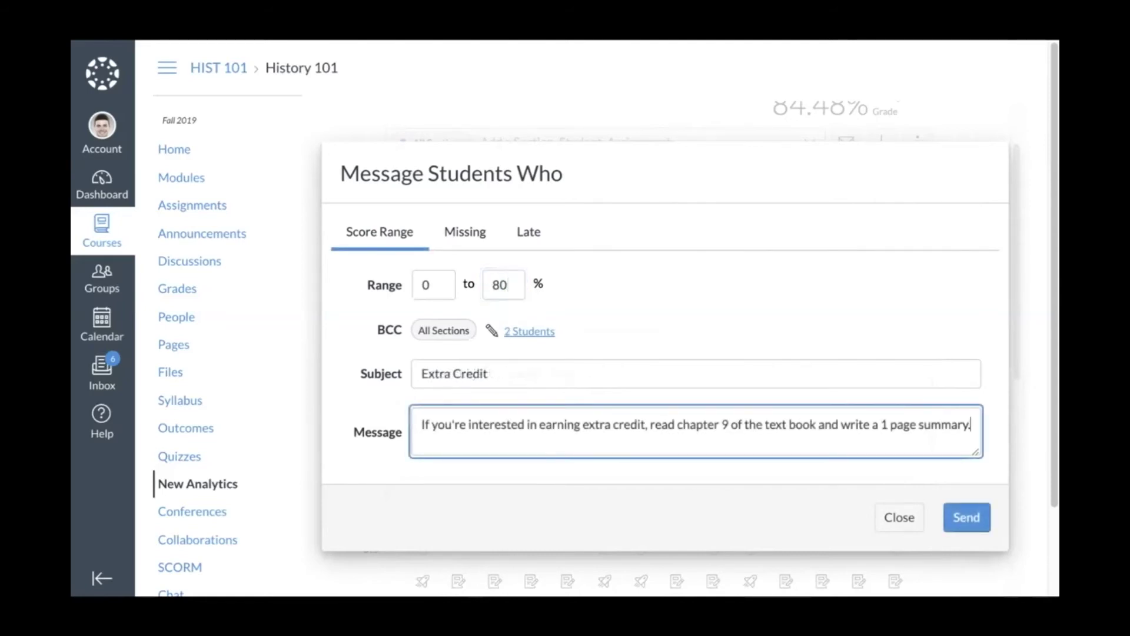
pyautogui.click(963, 521)
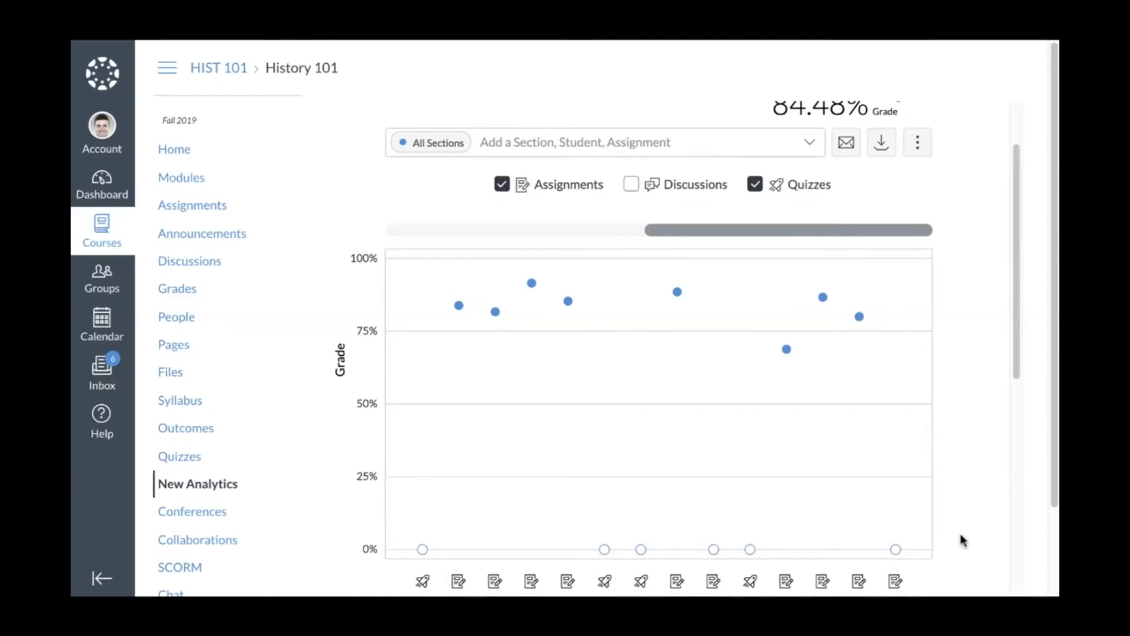
# - Sort the Students table by Last Page View and open the top student's analytics page
pyautogui.scroll(-7, 959, 533)
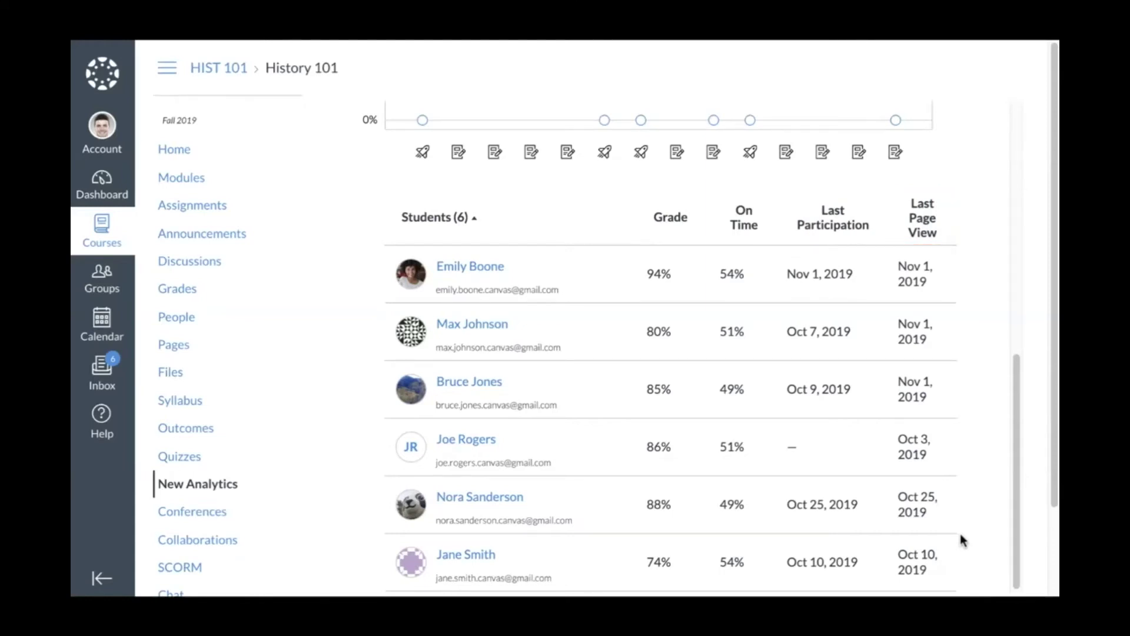
pyautogui.click(945, 232)
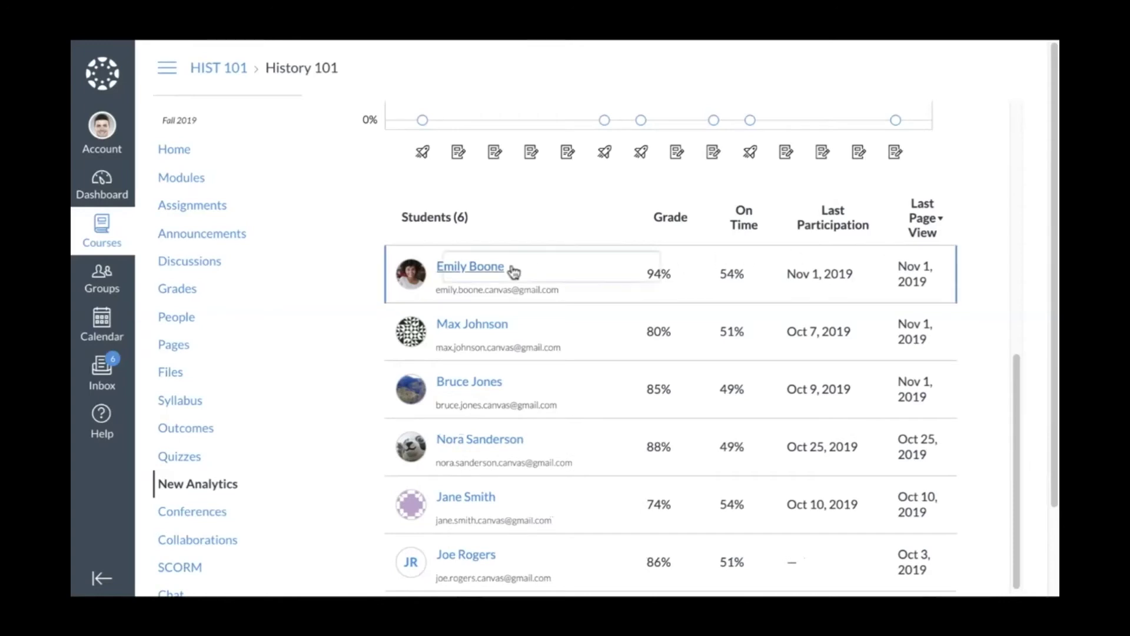
pyautogui.click(471, 267)
pyautogui.scroll(-1, 513, 272)
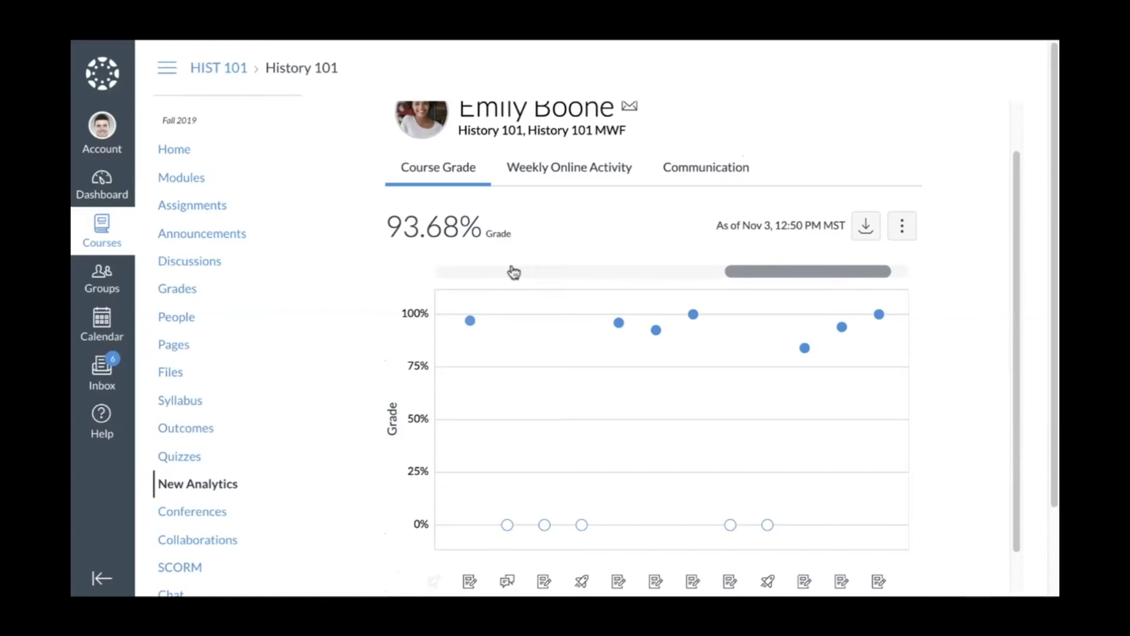
# - View the student's Weekly Online Activity chart, then the Communication message history chart
pyautogui.moveTo(618, 325)
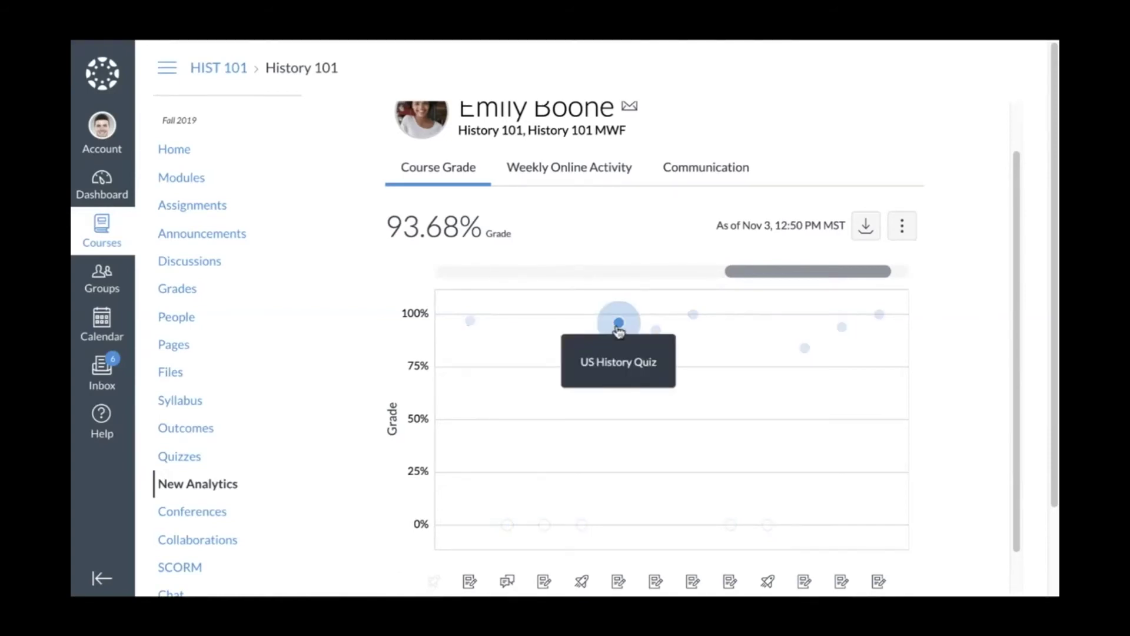
pyautogui.click(565, 176)
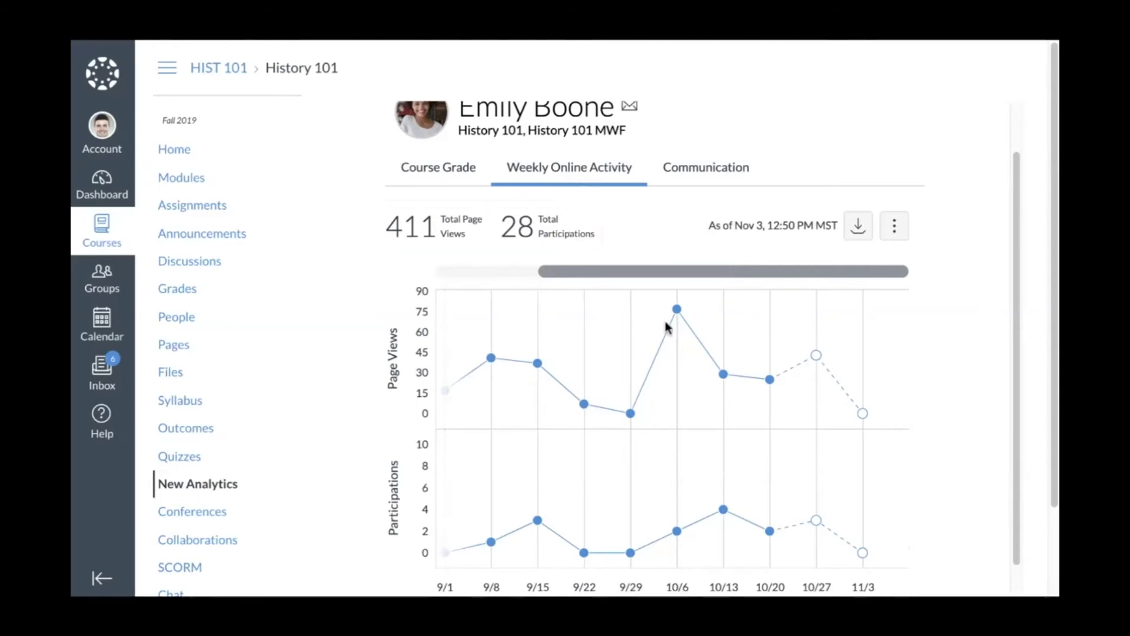
pyautogui.moveTo(677, 314)
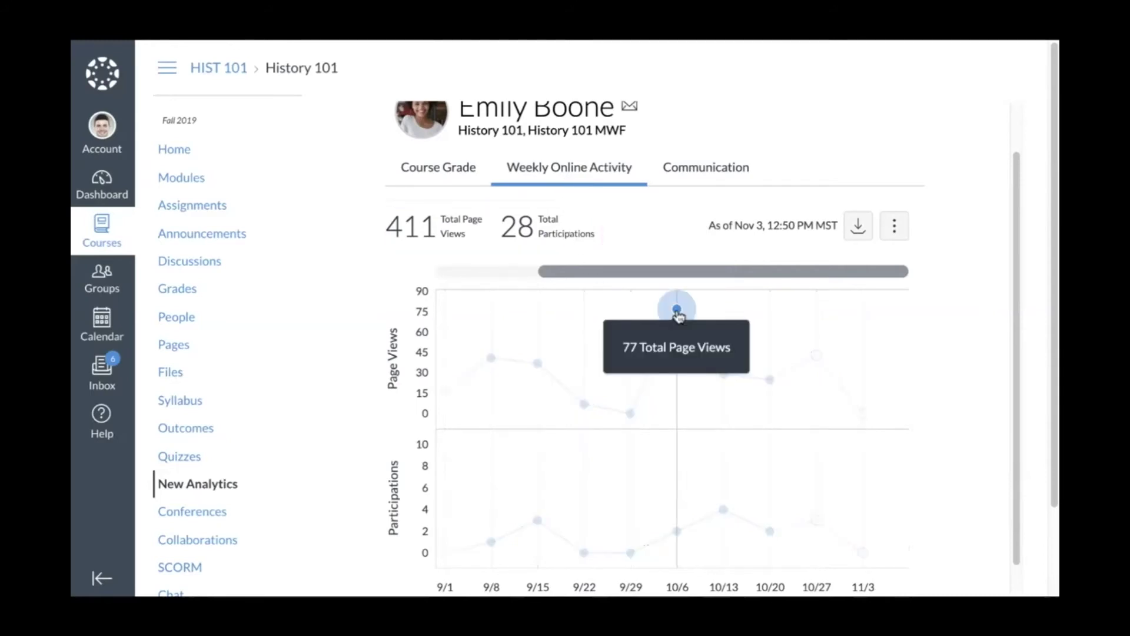
pyautogui.click(707, 178)
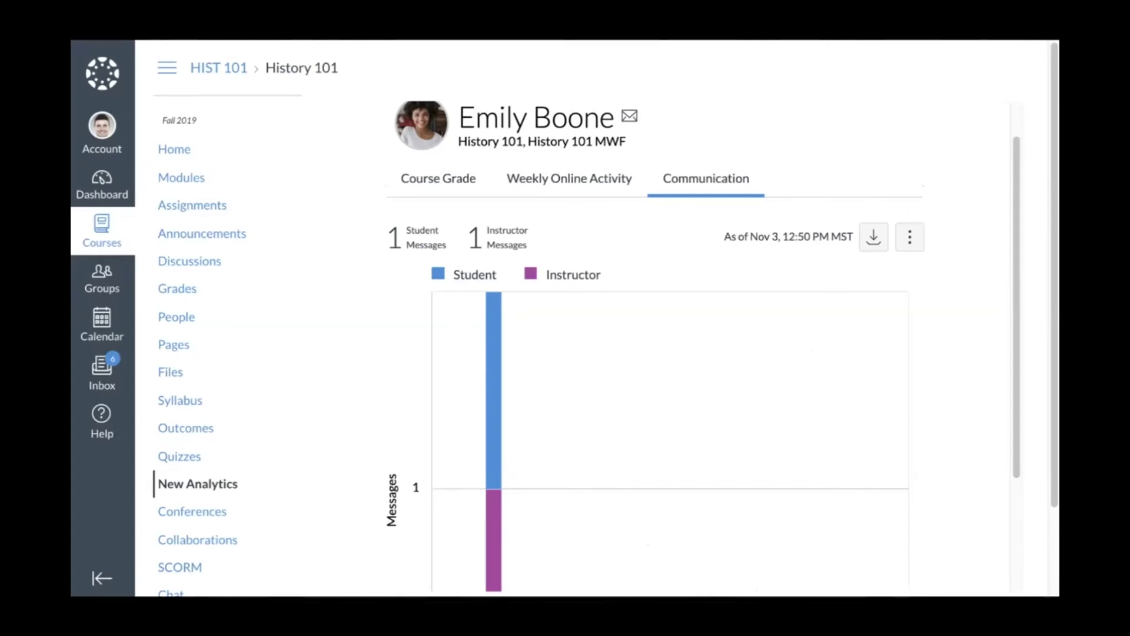
# - From Resources, Guides, and Help, open Search the Canvas Guides
pyautogui.moveTo(500, 364)
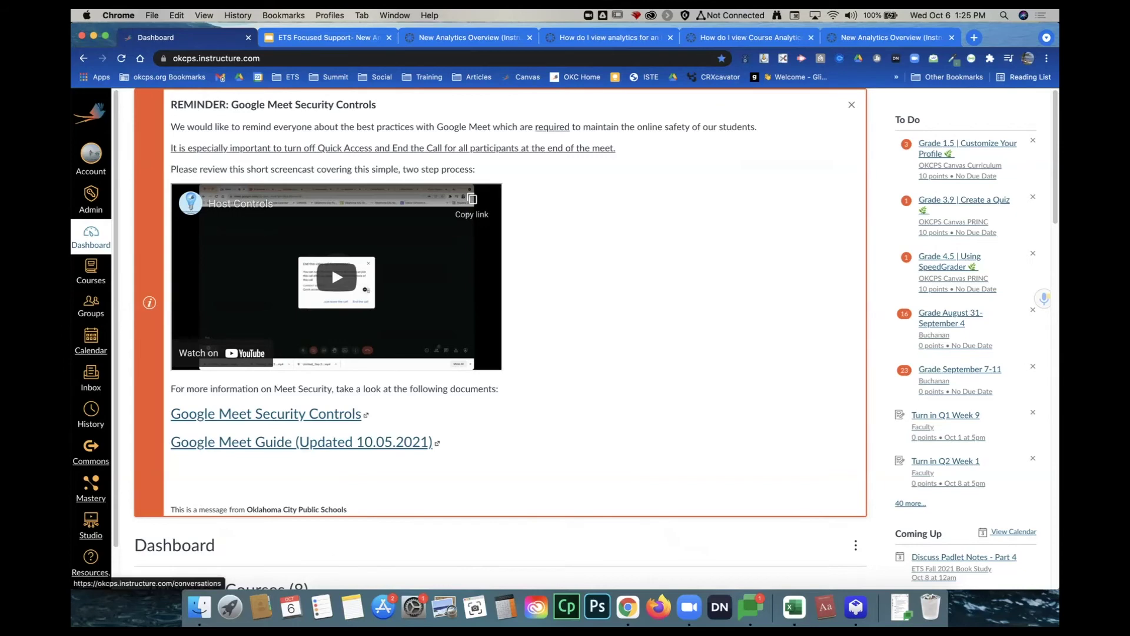
pyautogui.scroll(-2, 91, 330)
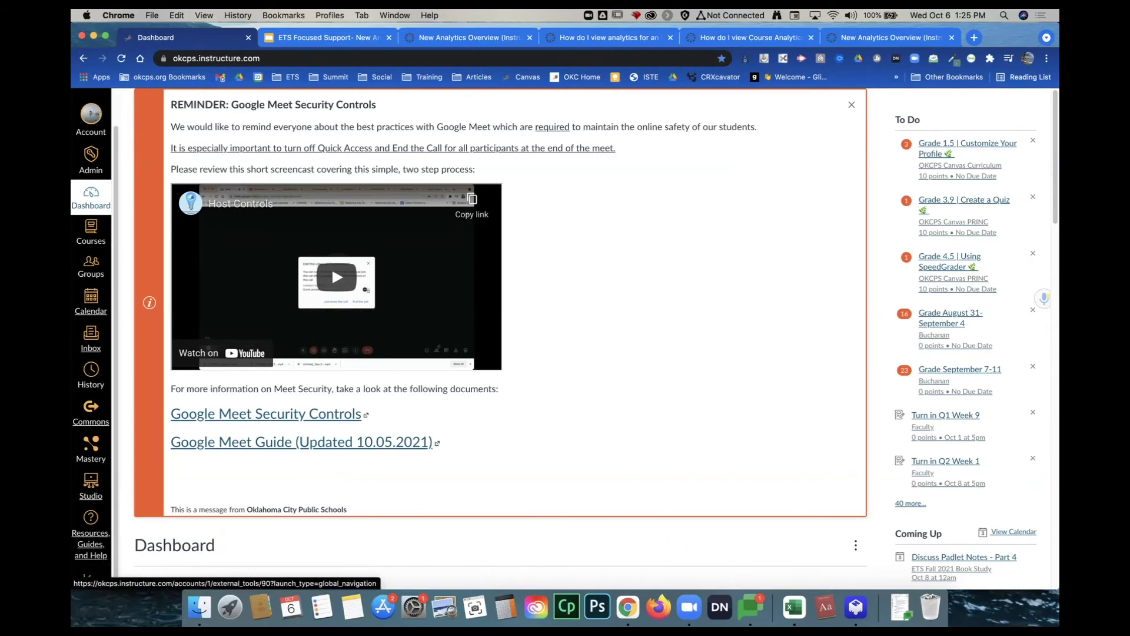
pyautogui.click(90, 533)
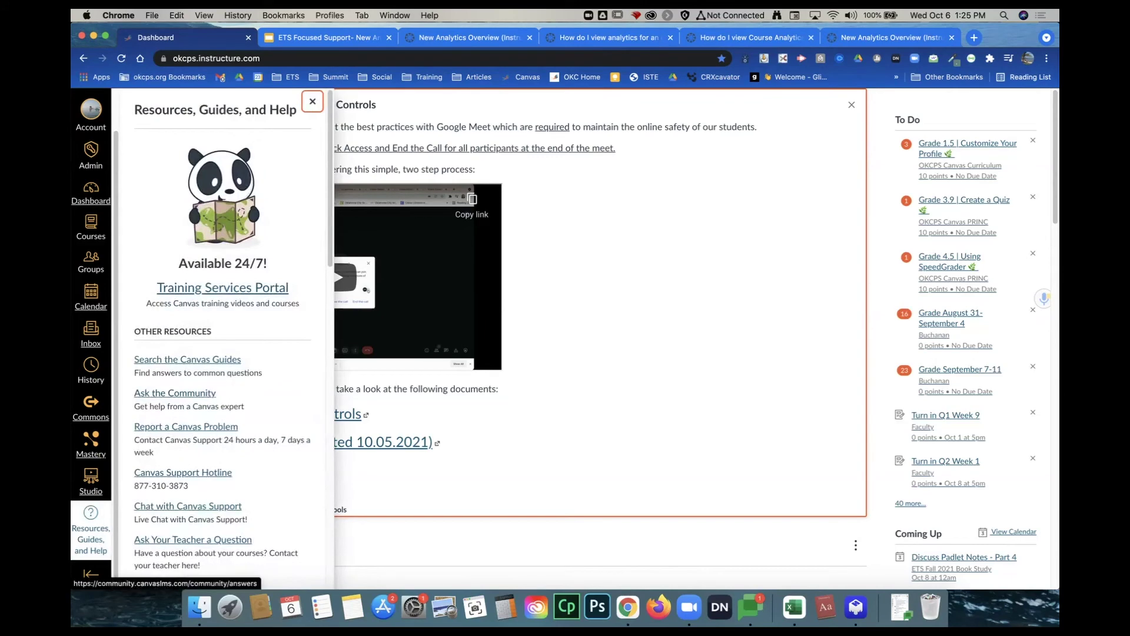
pyautogui.click(188, 359)
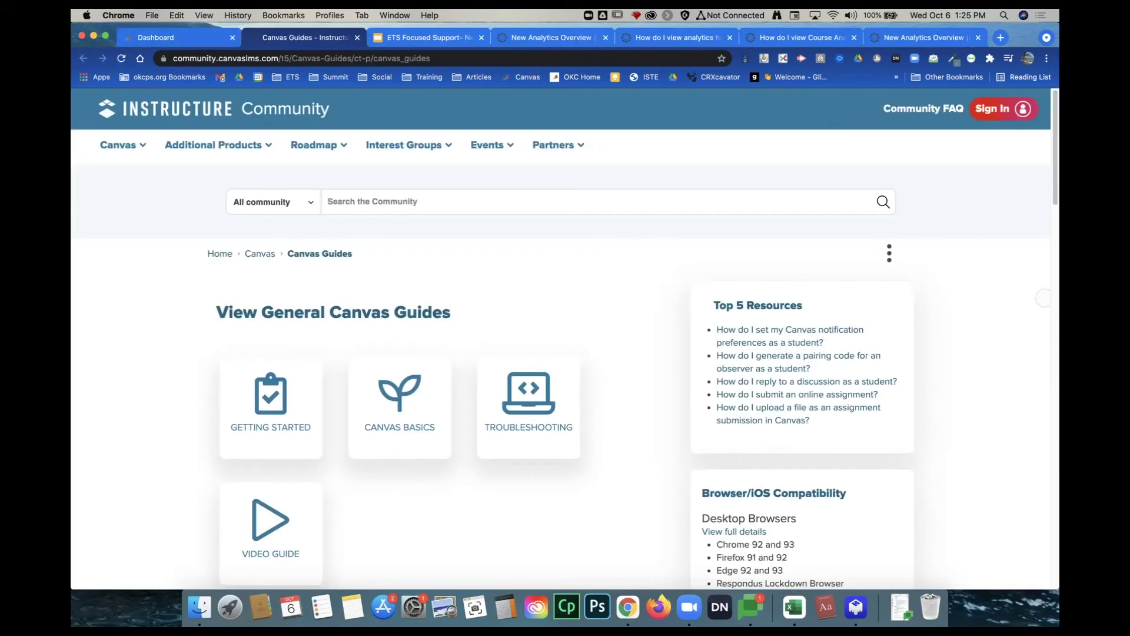
# - Open the Canvas Video Guides collection and browse down the Instructors list
pyautogui.scroll(-3, 564, 339)
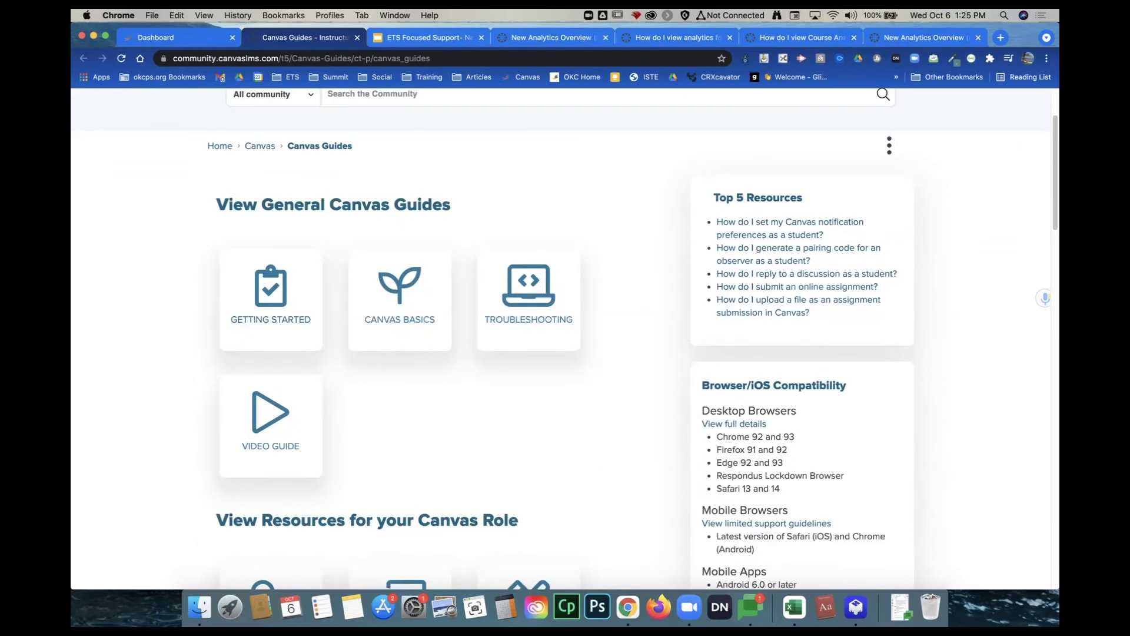
pyautogui.click(271, 424)
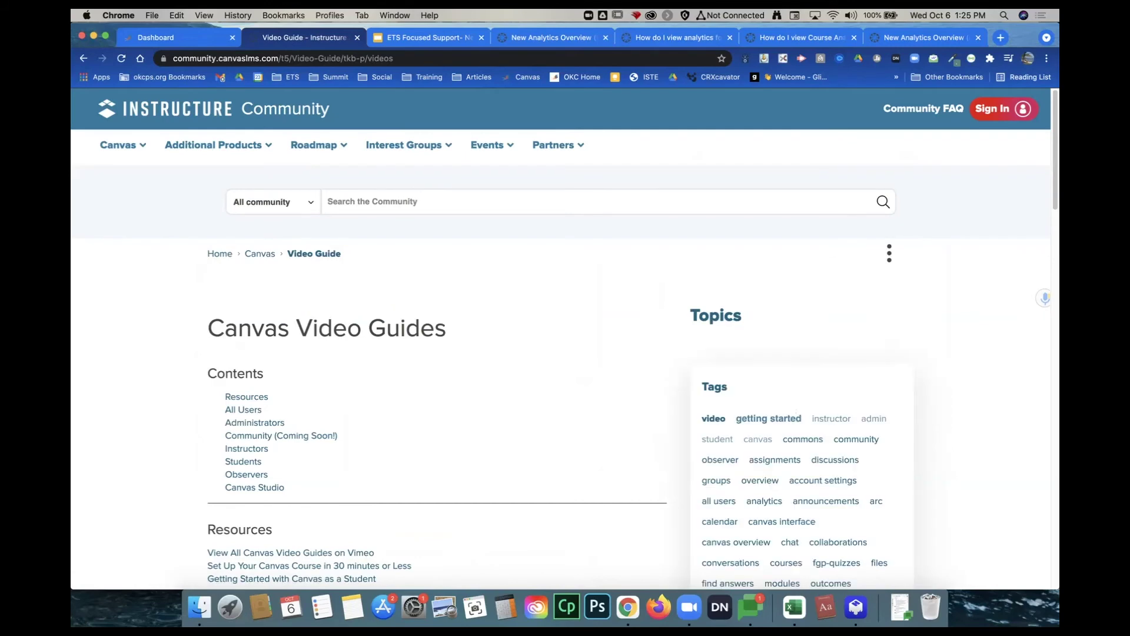
pyautogui.scroll(-5, 265, 423)
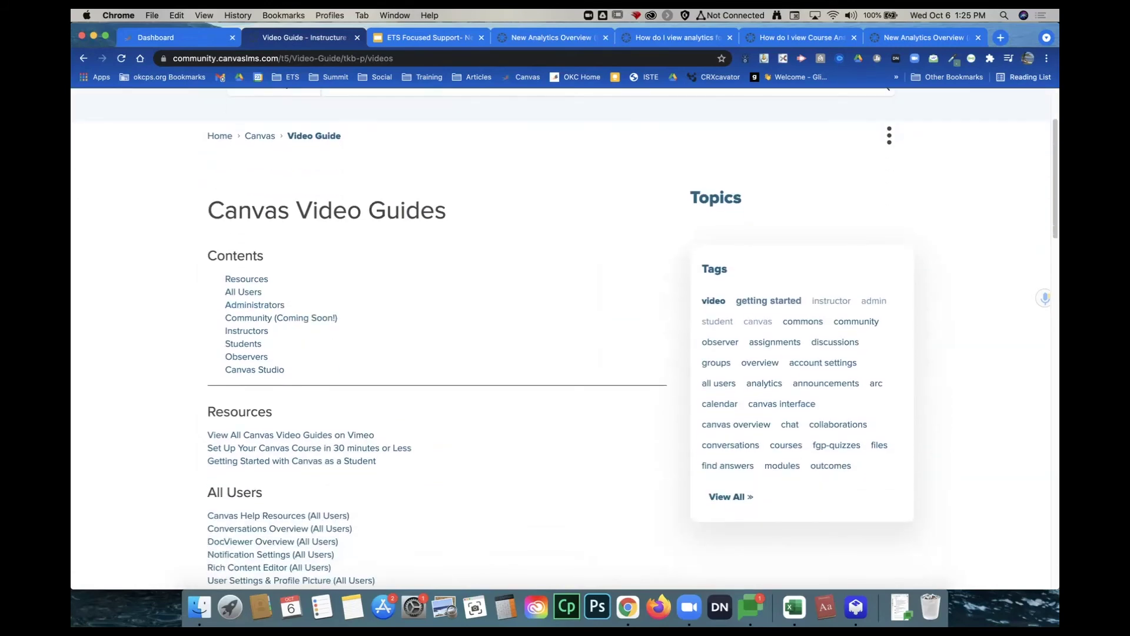
pyautogui.scroll(-12, 559, 338)
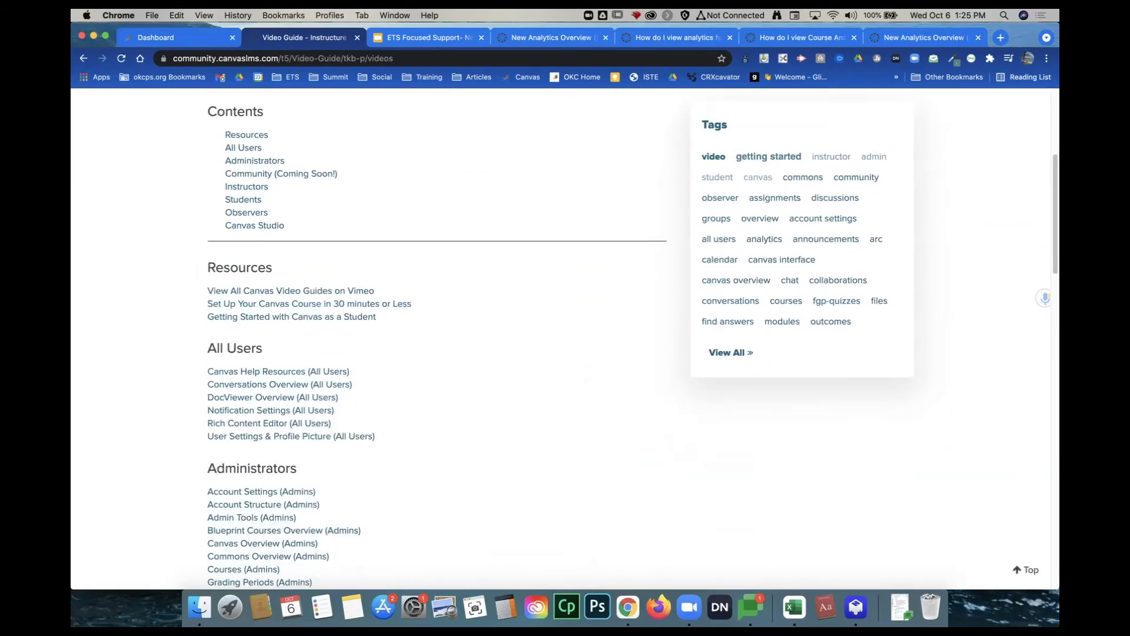
pyautogui.scroll(-4, 565, 338)
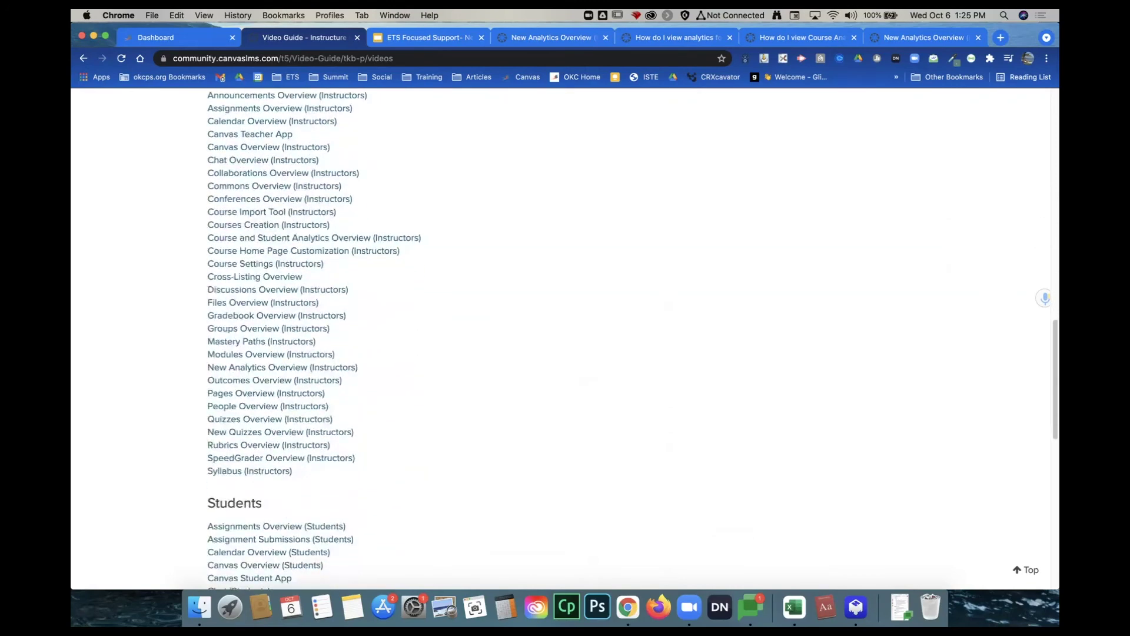
# - Return to the top of the video guides, then switch to the Google Slides presentation
pyautogui.scroll(1, 280, 369)
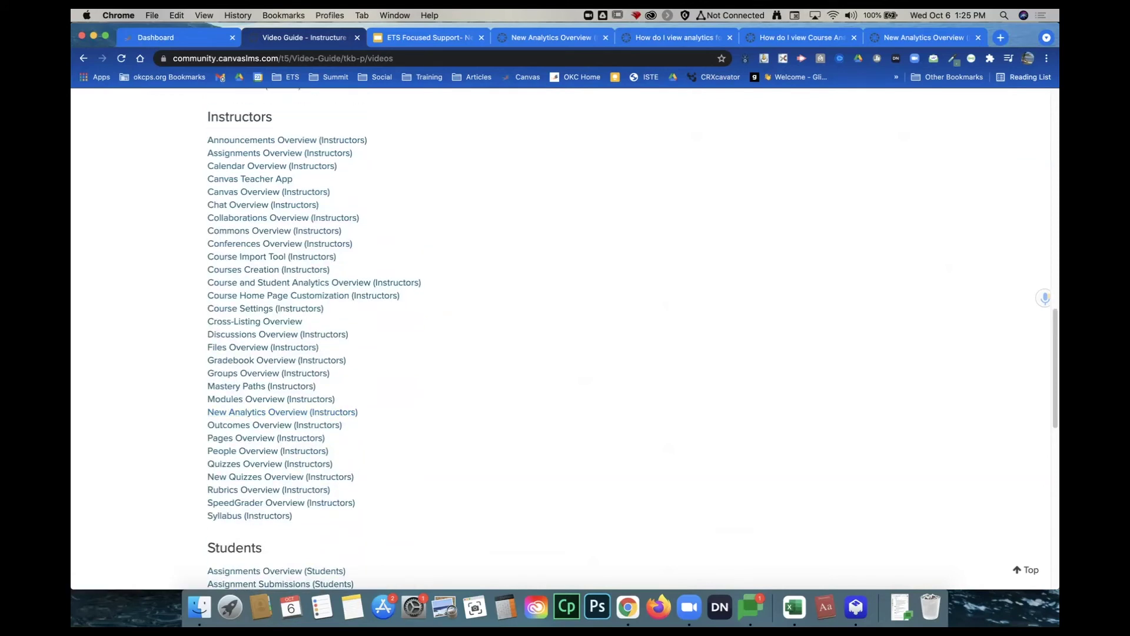
pyautogui.scroll(15, 281, 369)
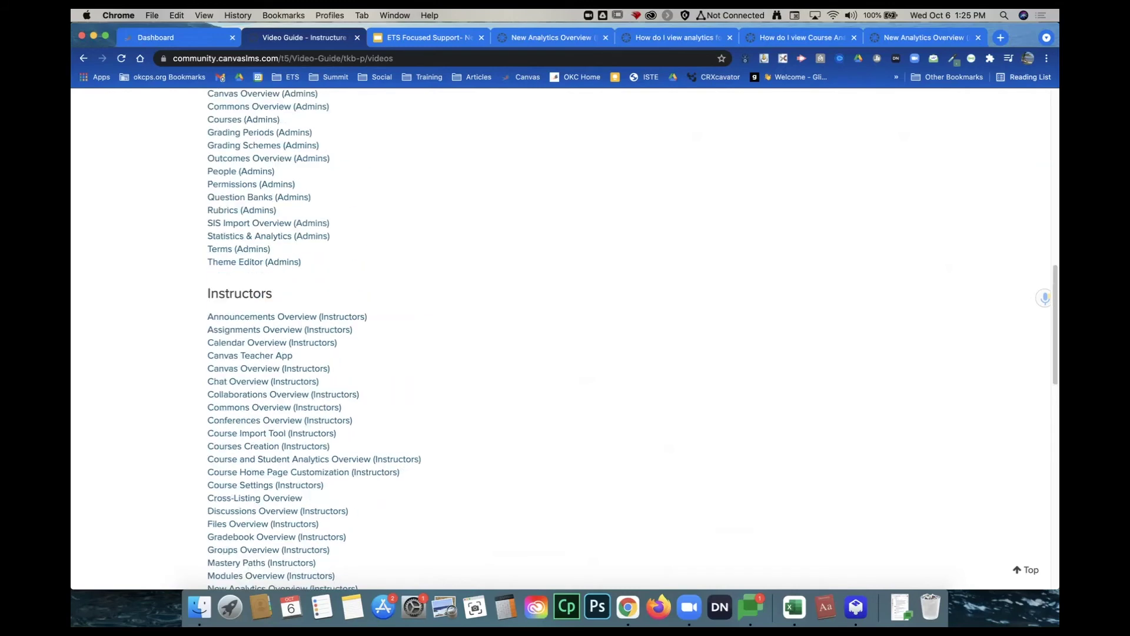
pyautogui.scroll(5, 280, 369)
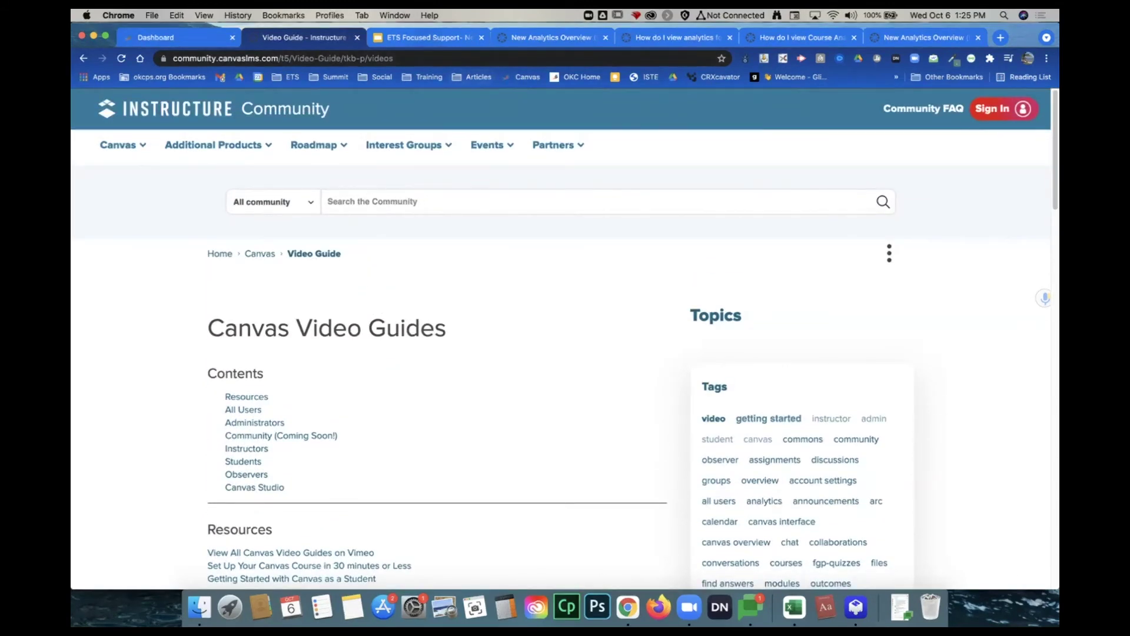
pyautogui.hotkey('ctrl', 'Tab')
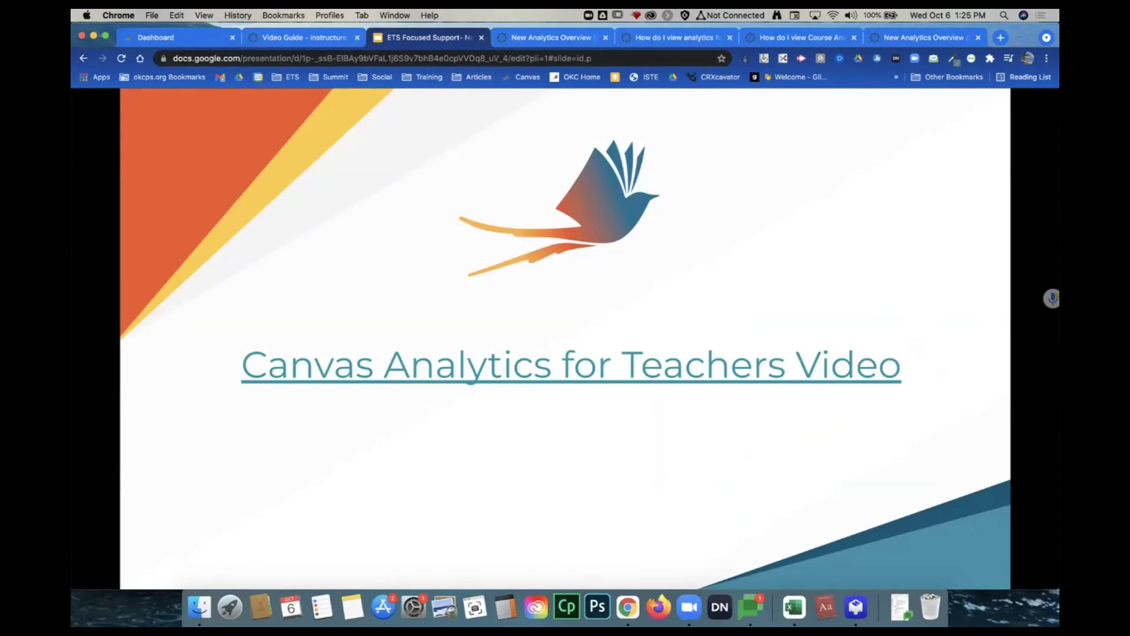